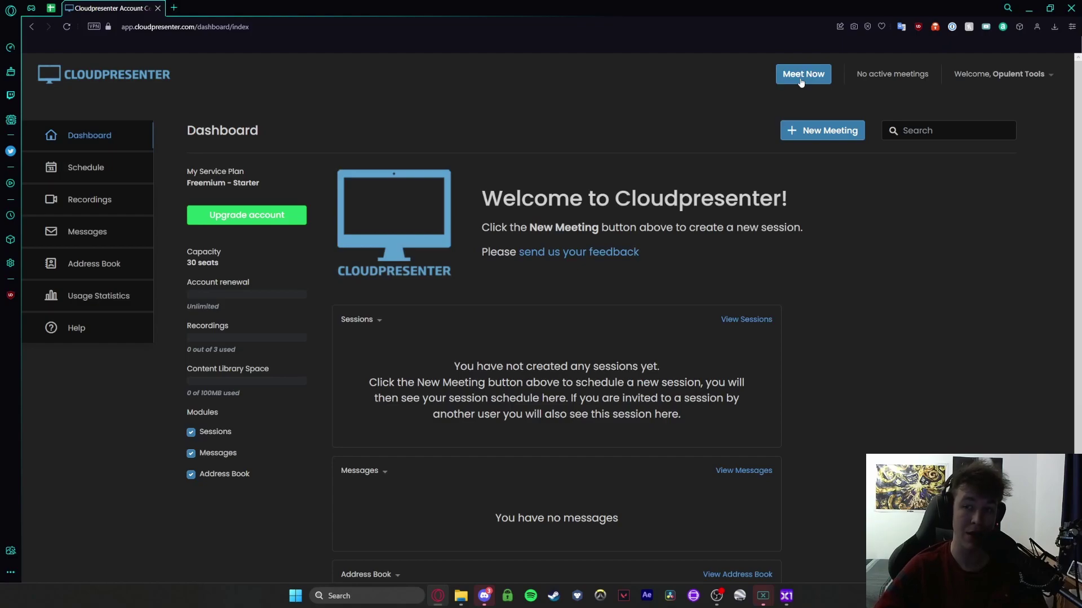
# Start a new meeting and enter "Meeting number 1" as its topic
pyautogui.click(299, 226)
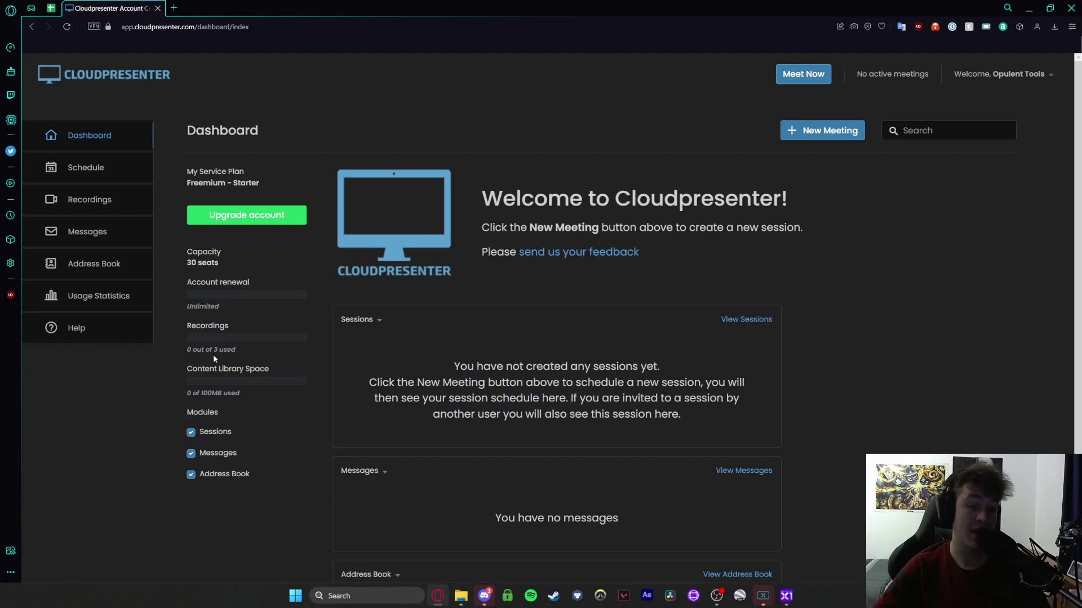
pyautogui.scroll(-3, 599, 314)
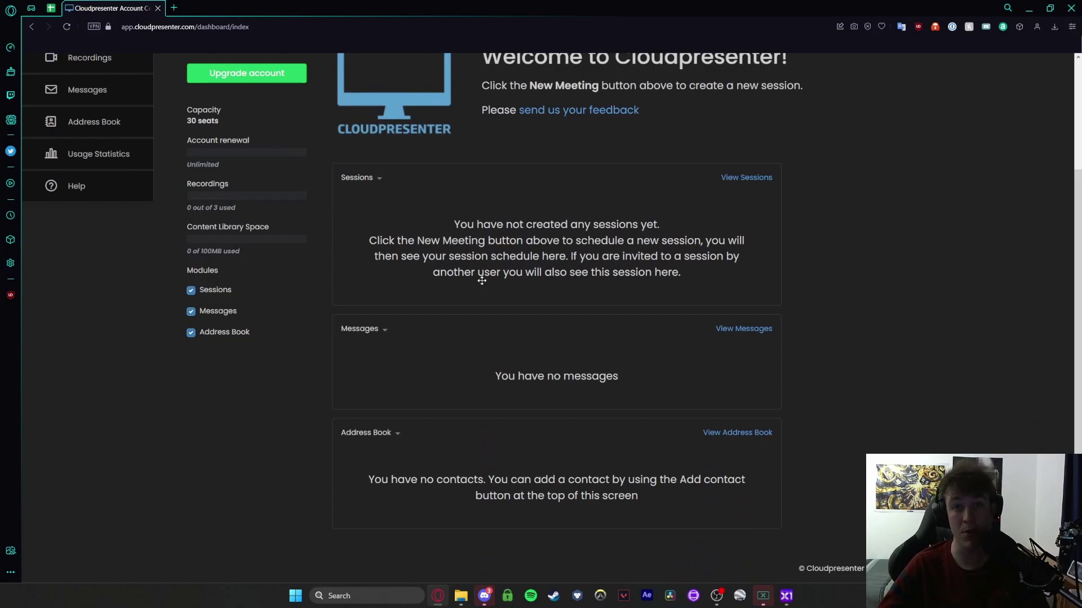
pyautogui.scroll(3, 481, 280)
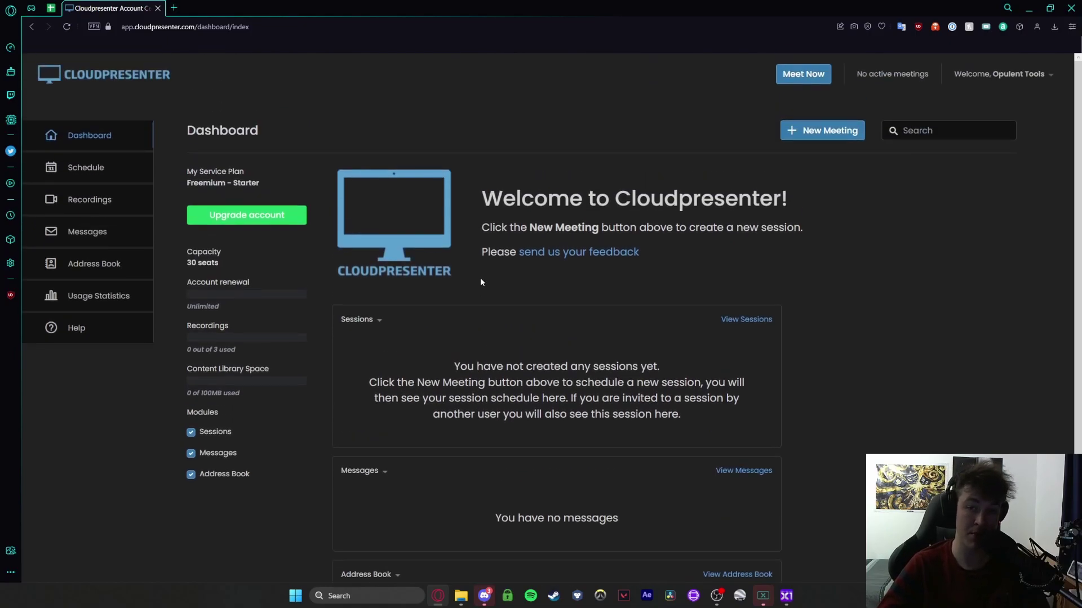
pyautogui.click(804, 131)
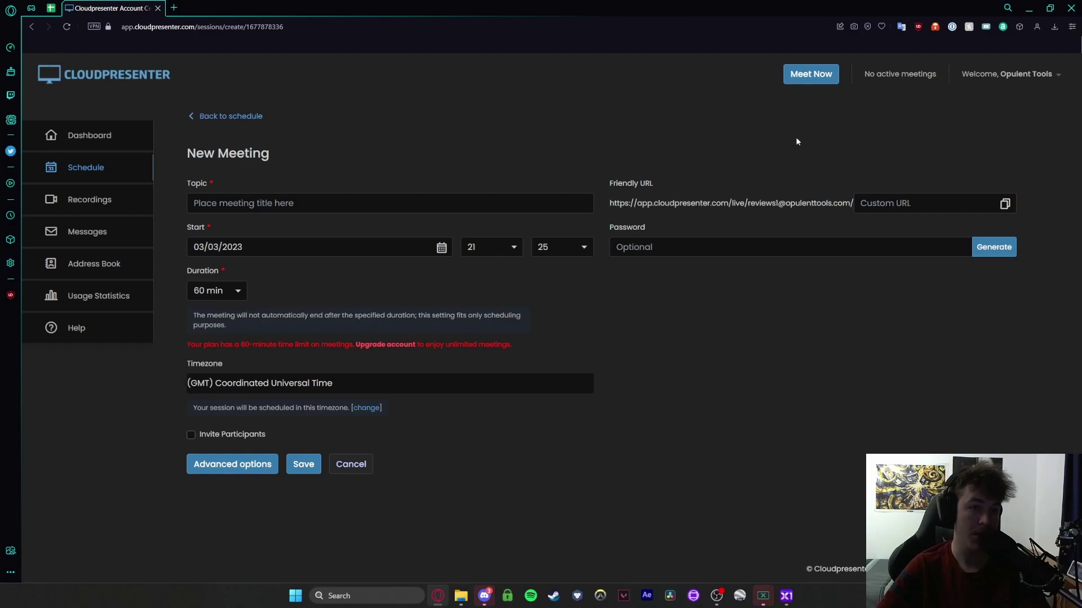
pyautogui.click(389, 203)
pyautogui.write('M')
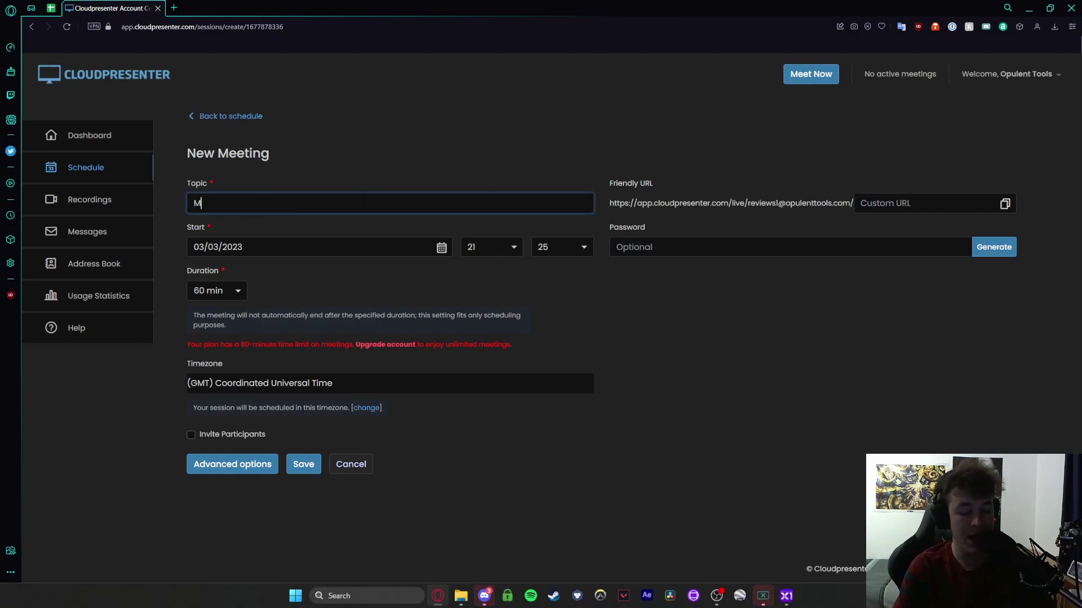
pyautogui.write('eeting number 1')
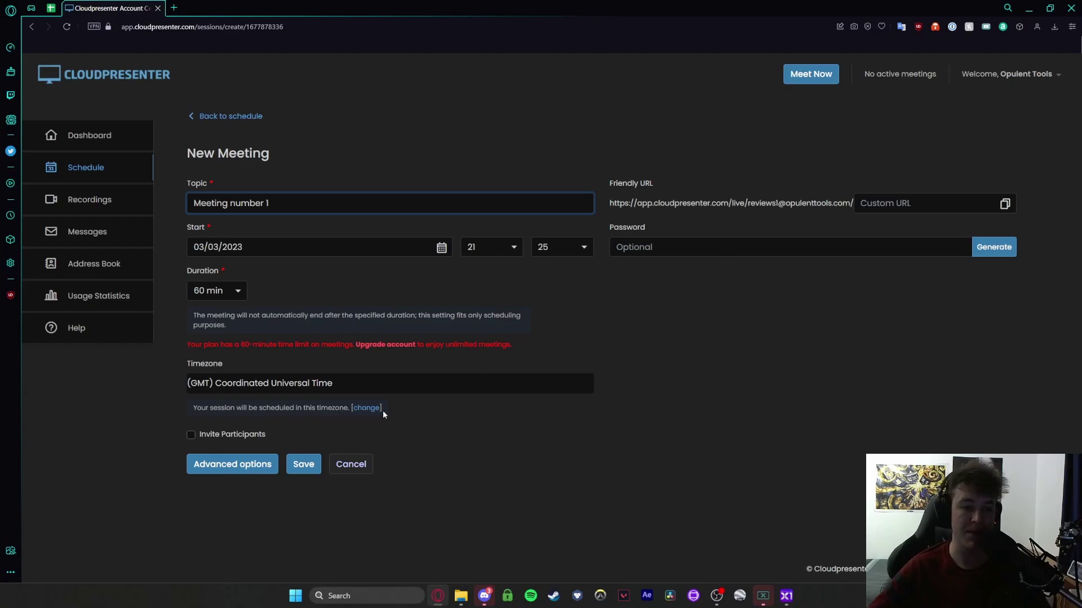
# Examine the new meeting's advanced options for participants, access, audio, video and content, and registration
pyautogui.click(245, 469)
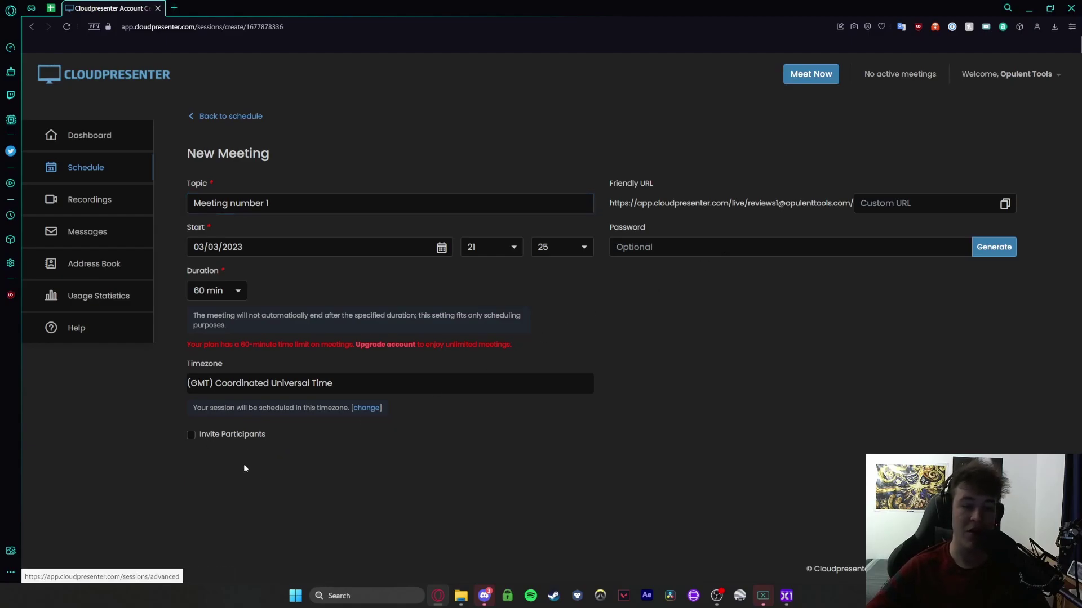
pyautogui.click(270, 190)
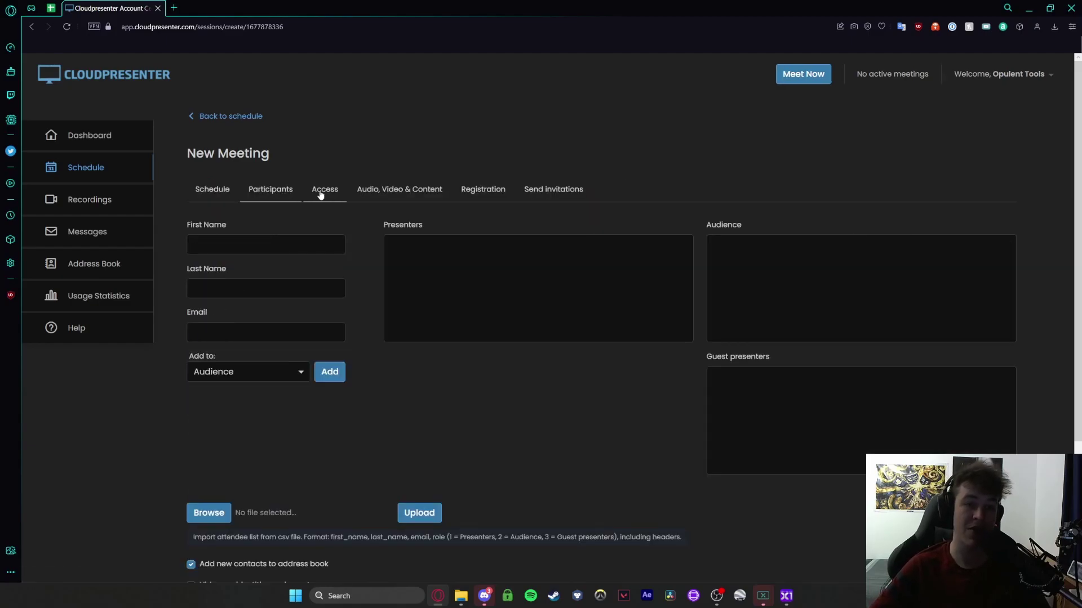
pyautogui.click(326, 190)
pyautogui.scroll(-1, 221, 225)
pyautogui.scroll(-4, 221, 226)
pyautogui.scroll(3, 231, 220)
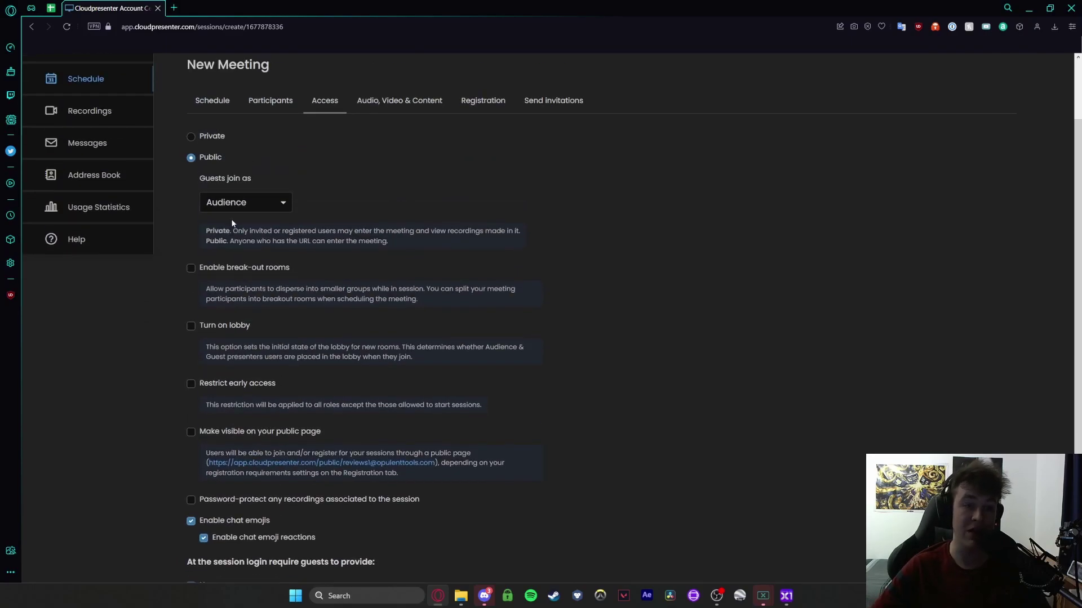
pyautogui.click(414, 101)
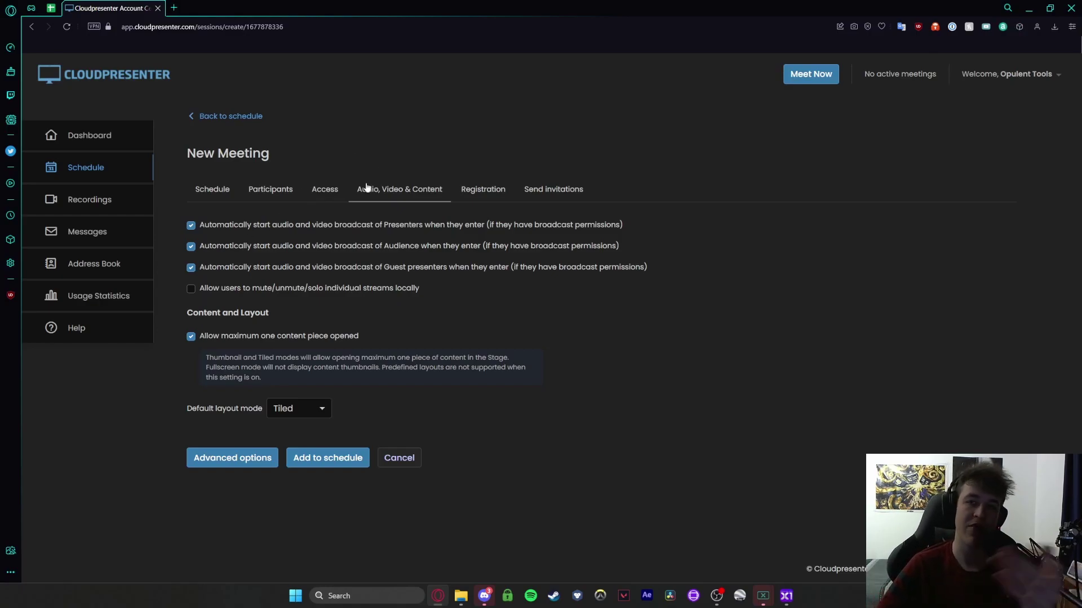
pyautogui.click(484, 190)
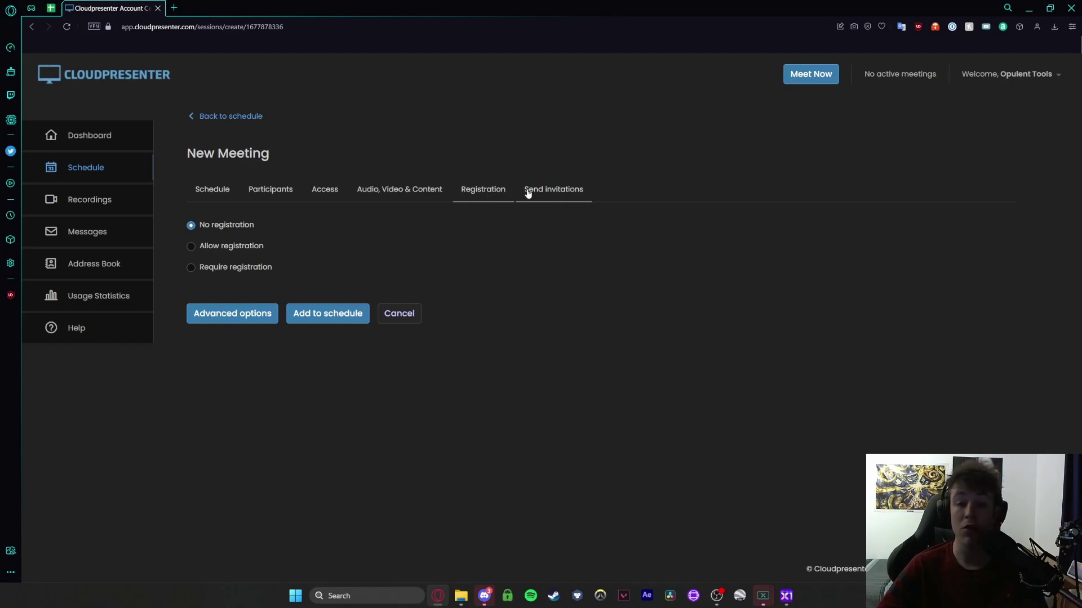
# Review the meeting's invitation and reminder email settings and add the meeting to the schedule
pyautogui.click(555, 192)
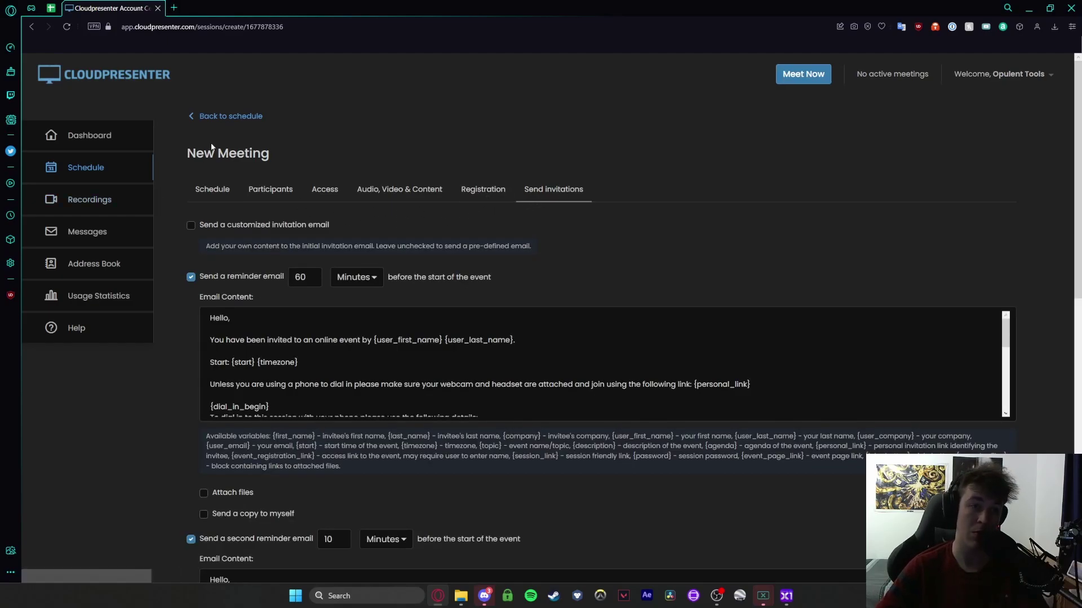
pyautogui.scroll(-4, 209, 115)
pyautogui.scroll(-7, 541, 315)
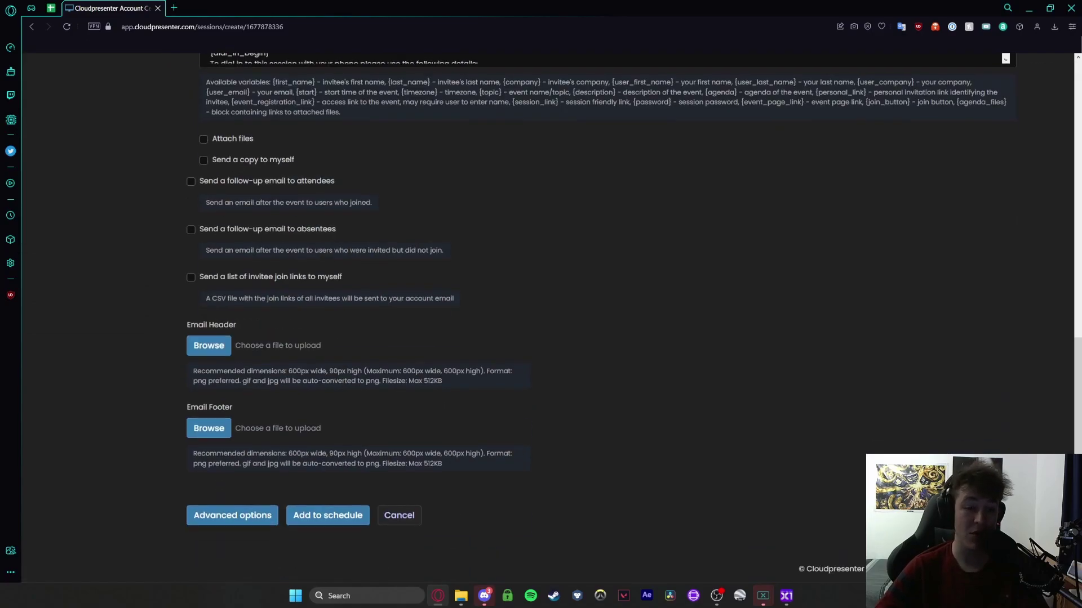
pyautogui.click(327, 515)
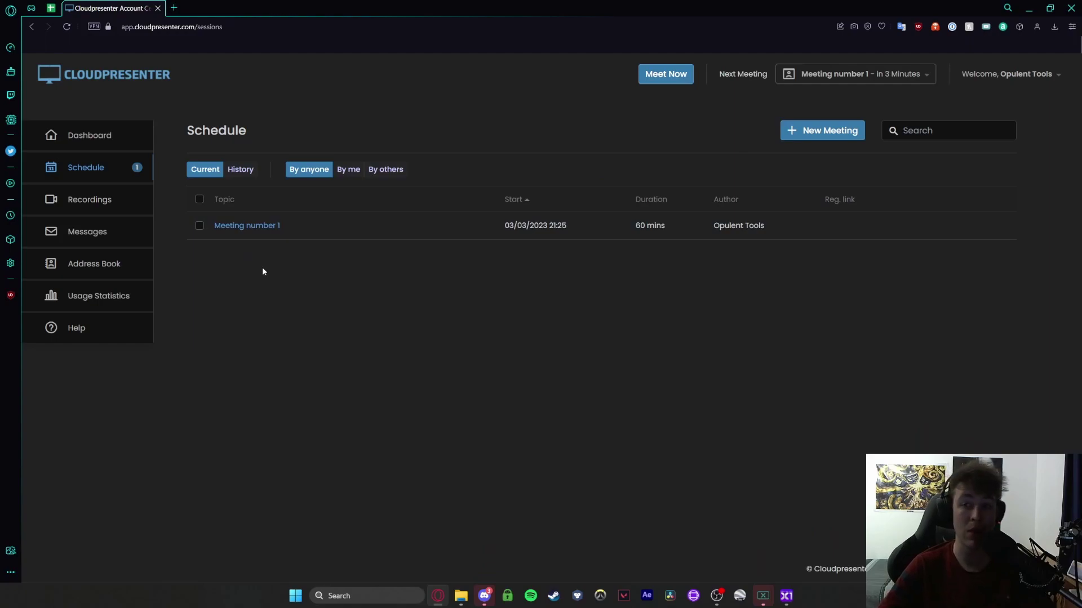
# Open the scheduled Meeting number 1, allow camera and microphone access, and join it
pyautogui.click(822, 77)
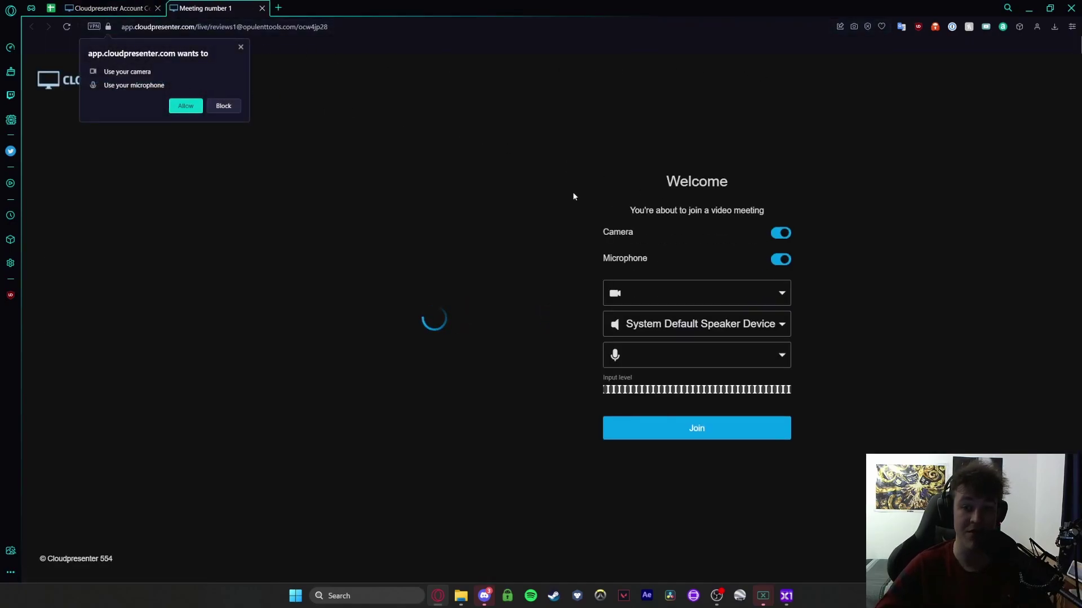
pyautogui.click(198, 106)
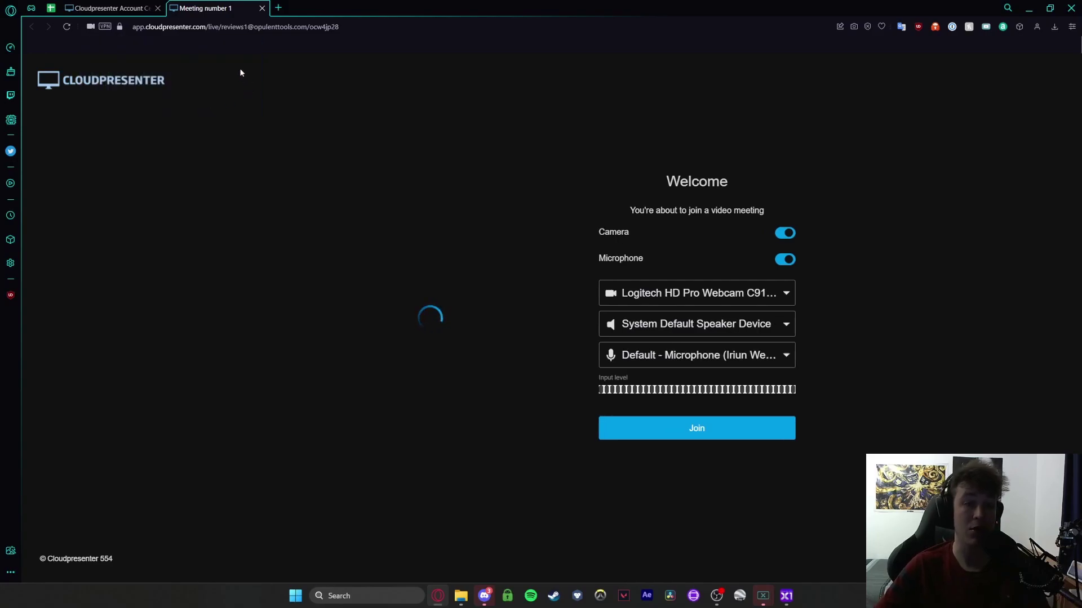
pyautogui.hotkey('ctrl', 'Tab')
pyautogui.click(861, 77)
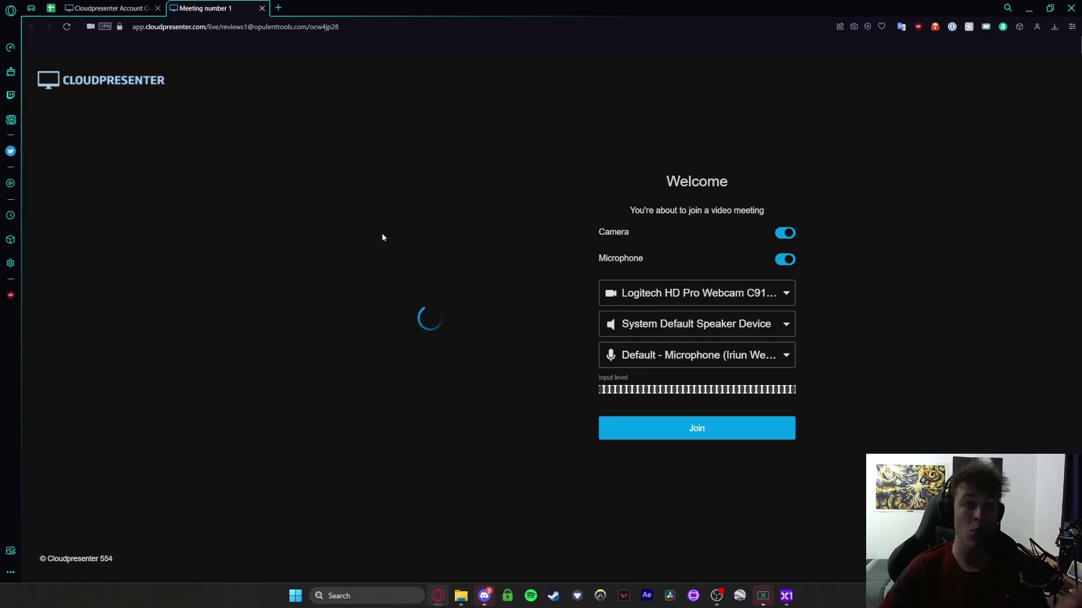
pyautogui.click(676, 431)
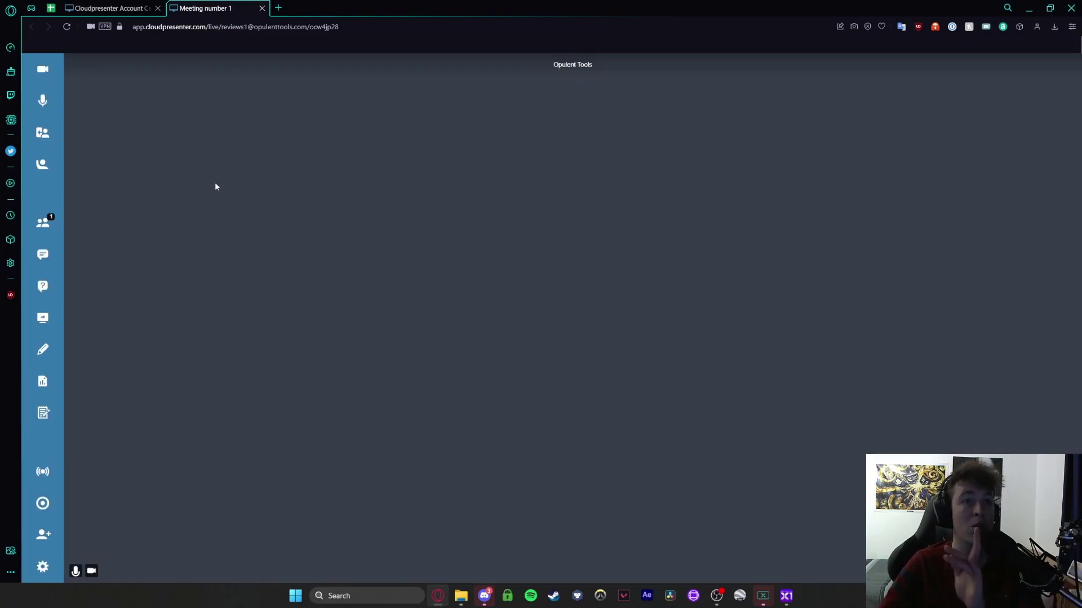
# Examine the account's recordings and messages pages, including the form for composing a new message
pyautogui.click(107, 8)
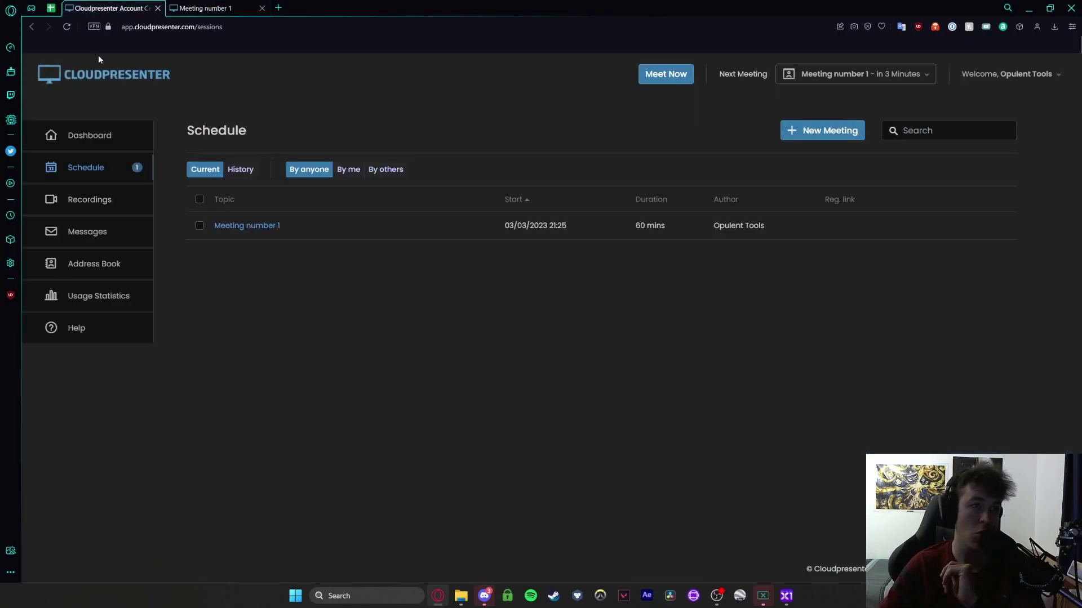
pyautogui.click(86, 208)
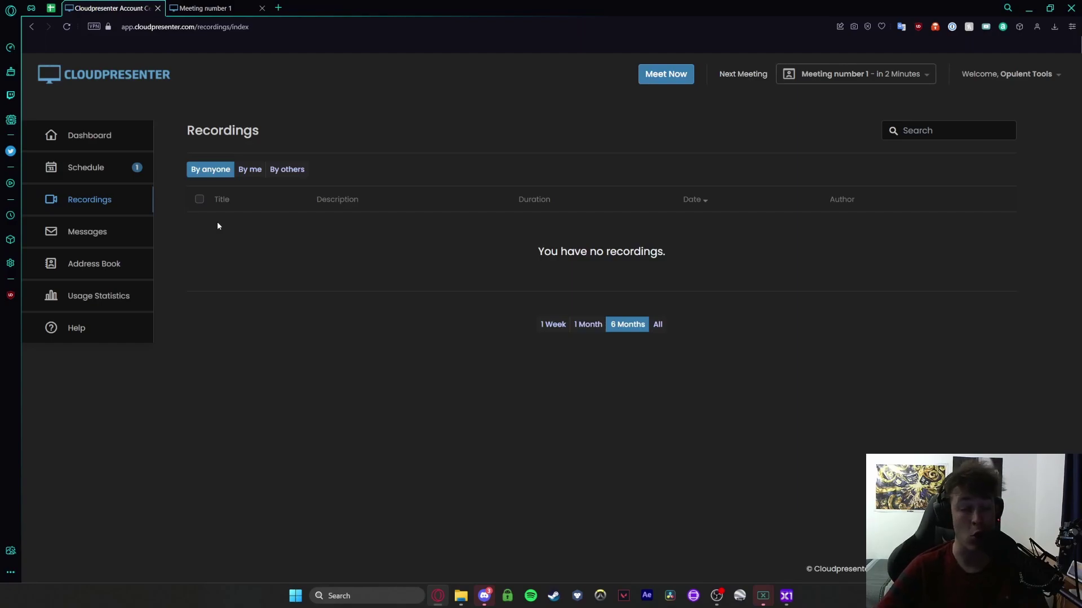
pyautogui.hotkey('ctrl', 'Tab')
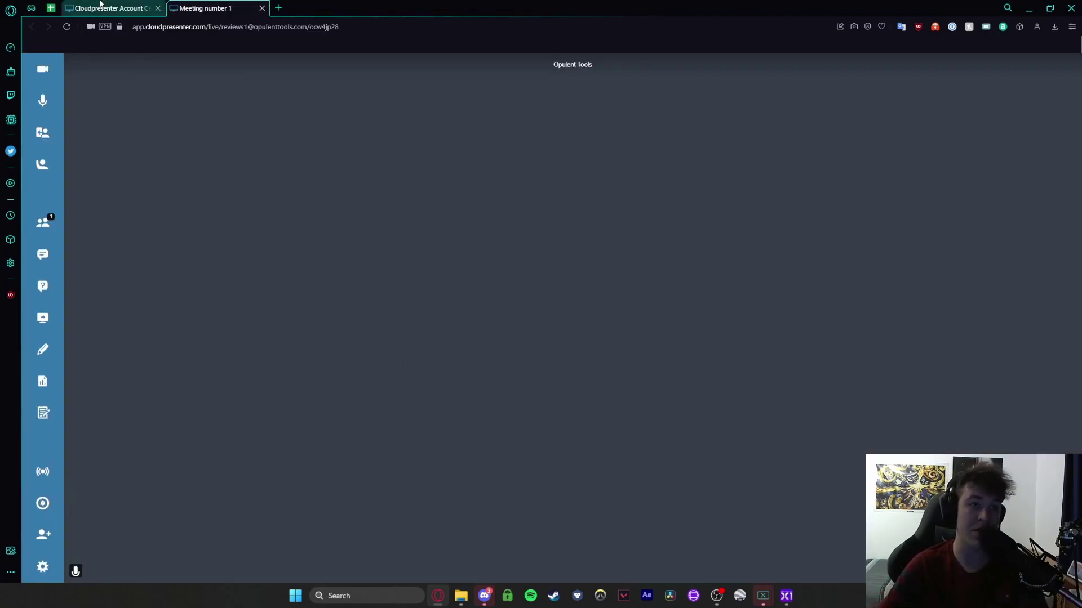
pyautogui.click(100, 4)
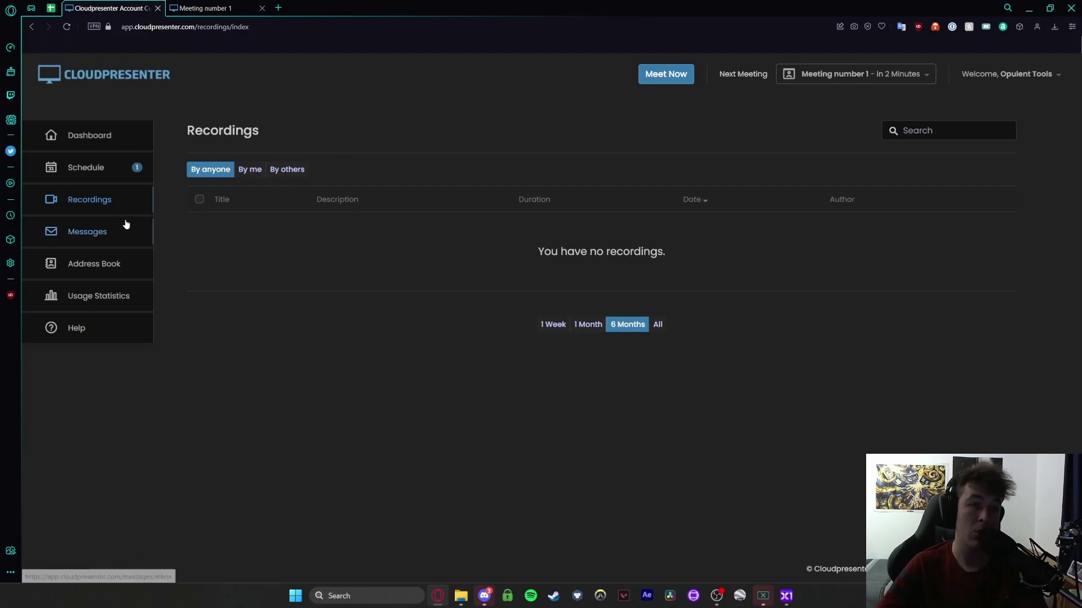
pyautogui.click(110, 230)
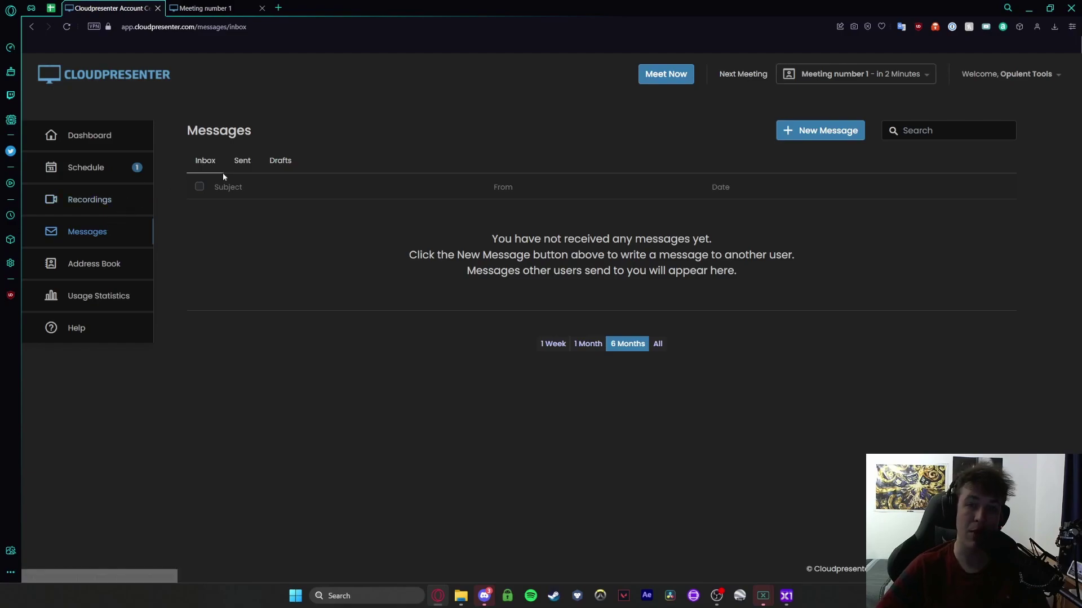
pyautogui.click(808, 136)
pyautogui.click(195, 213)
pyautogui.click(196, 243)
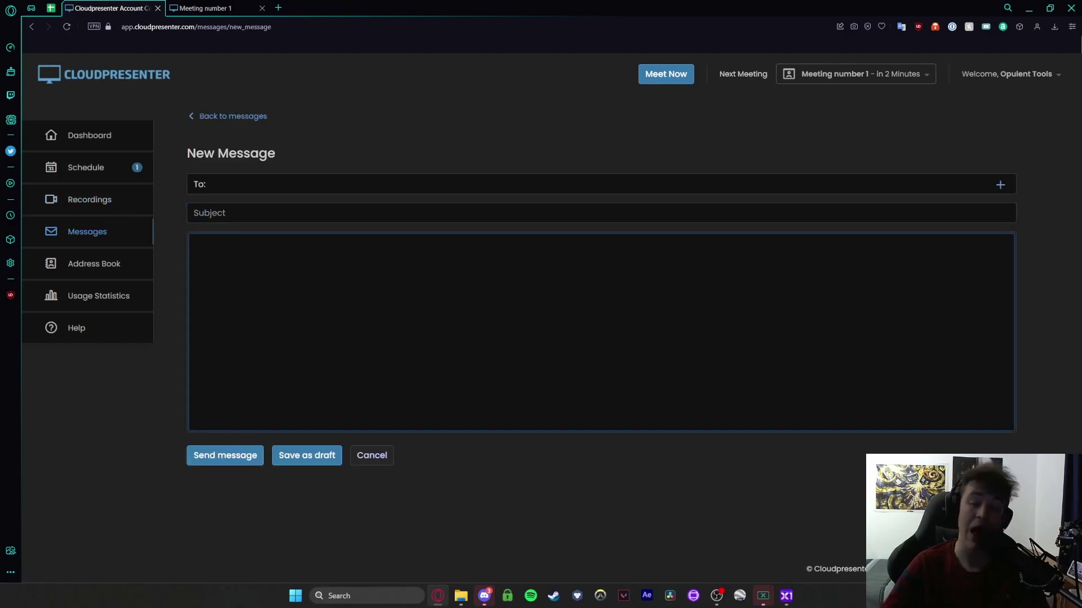
# Examine the address book, usage statistics and help pages of the account, and return to the usage statistics
pyautogui.click(80, 270)
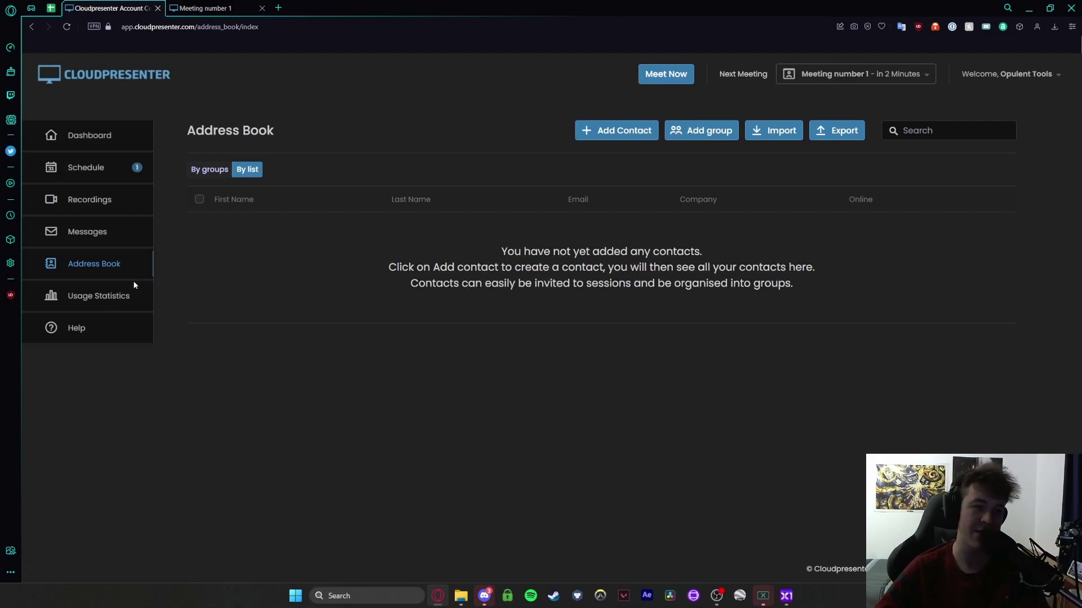
pyautogui.click(107, 295)
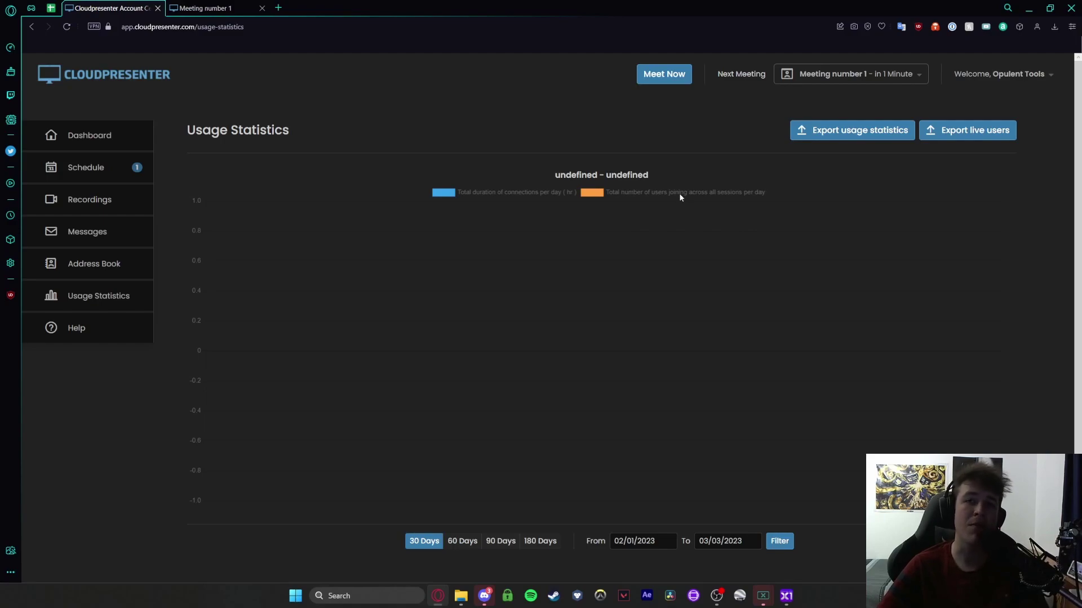
pyautogui.click(109, 336)
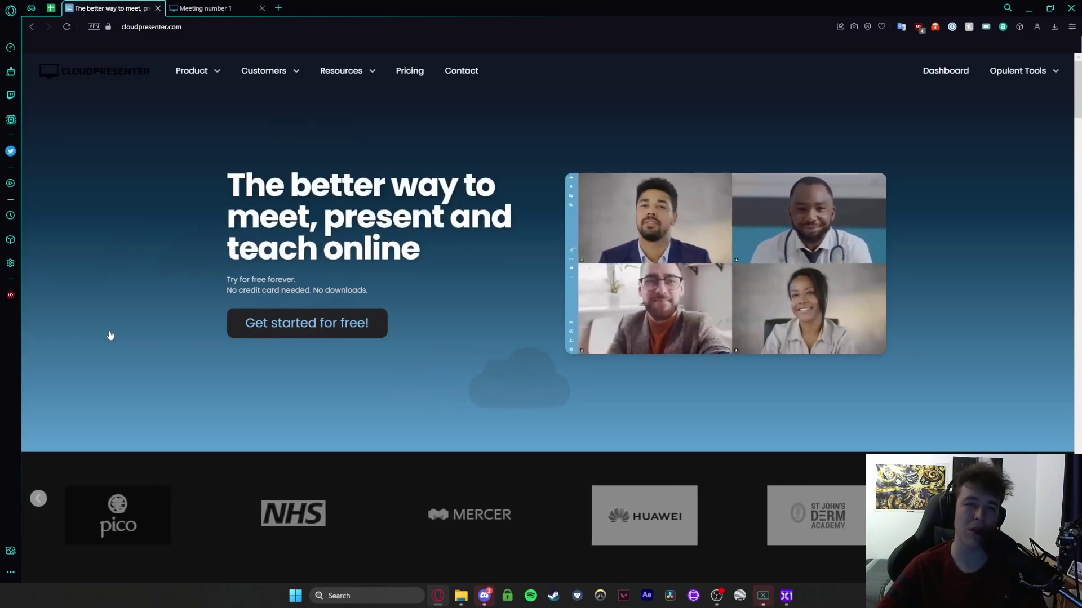
pyautogui.scroll(-8, 265, 264)
pyautogui.scroll(-10, 265, 264)
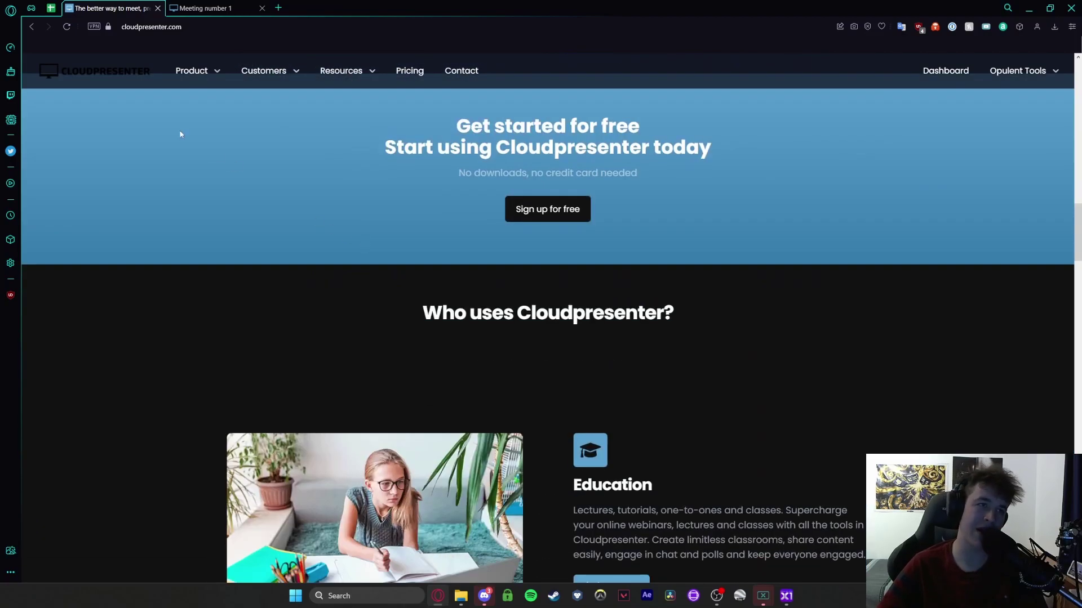
pyautogui.click(32, 26)
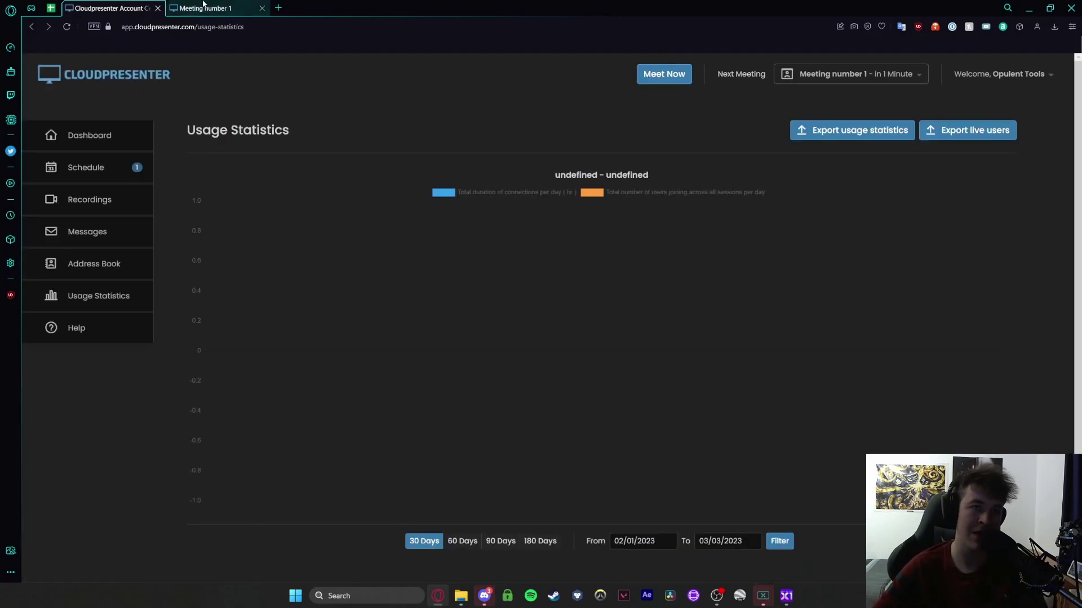
# Return to the Meeting number 1 room and inspect its participants list and the additional participant options
pyautogui.click(201, 7)
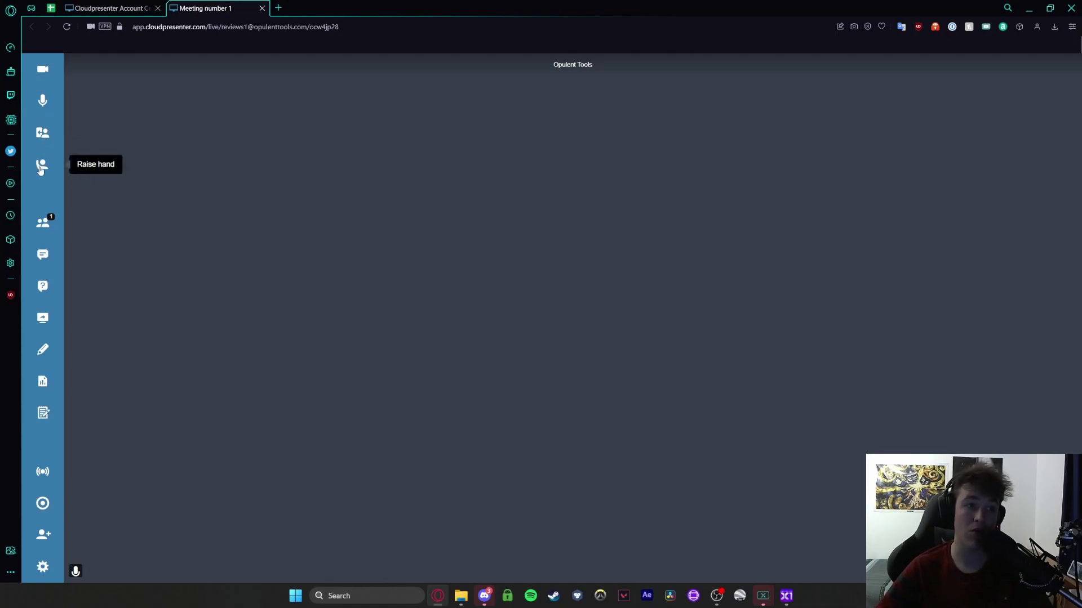
pyautogui.click(42, 223)
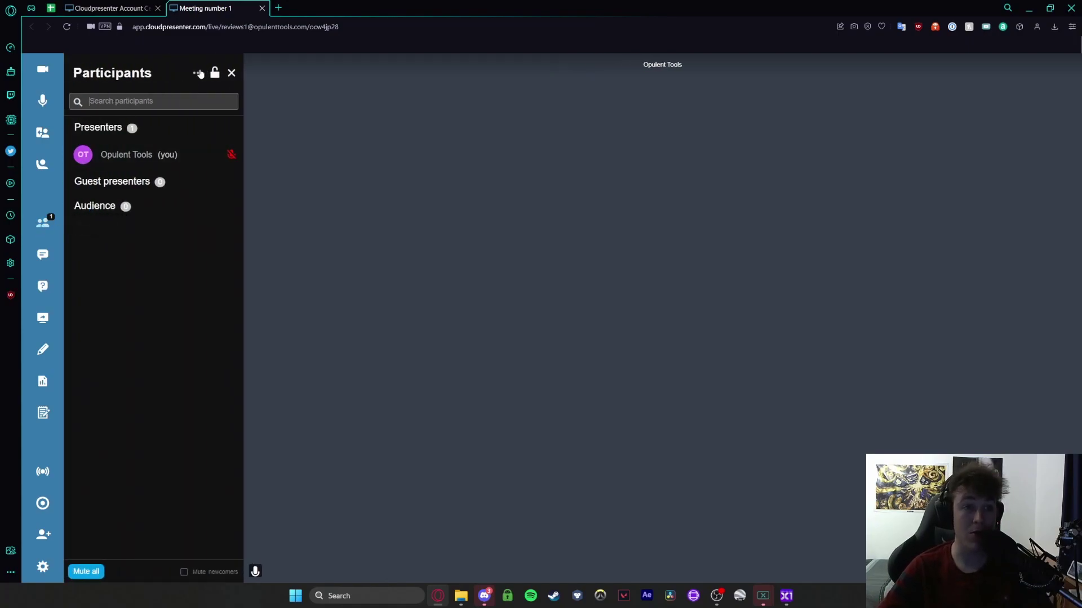
pyautogui.click(198, 73)
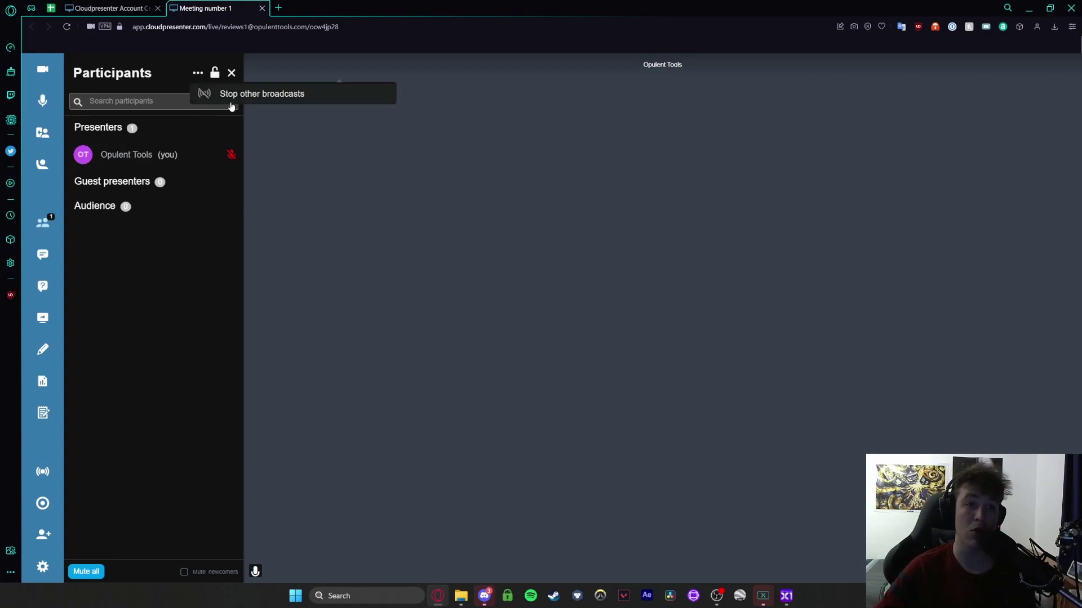
pyautogui.click(162, 220)
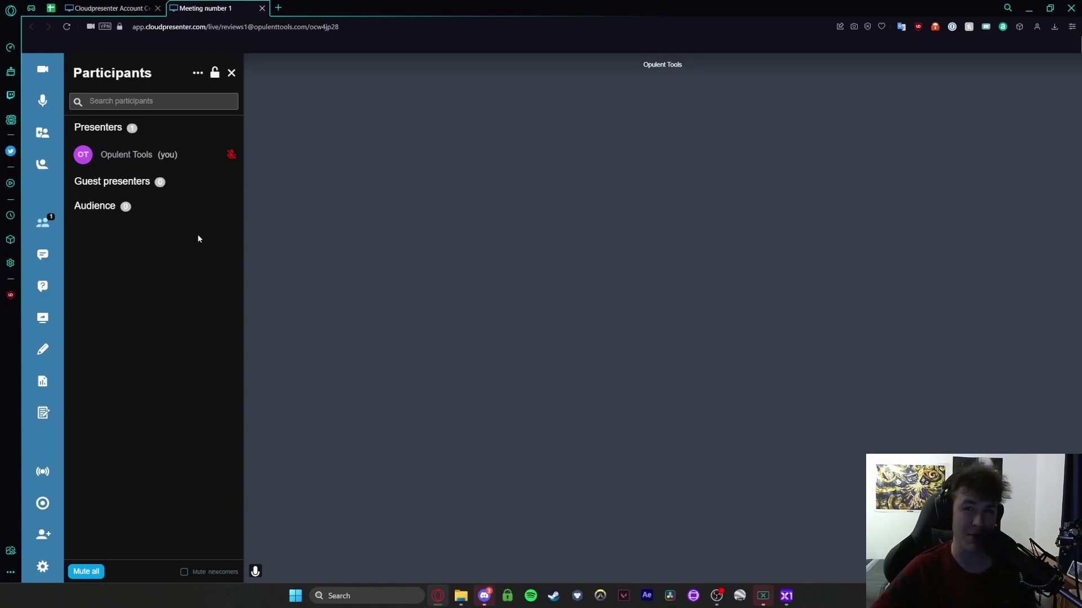
# Open the meeting chat and view the available message recipient groups
pyautogui.click(42, 257)
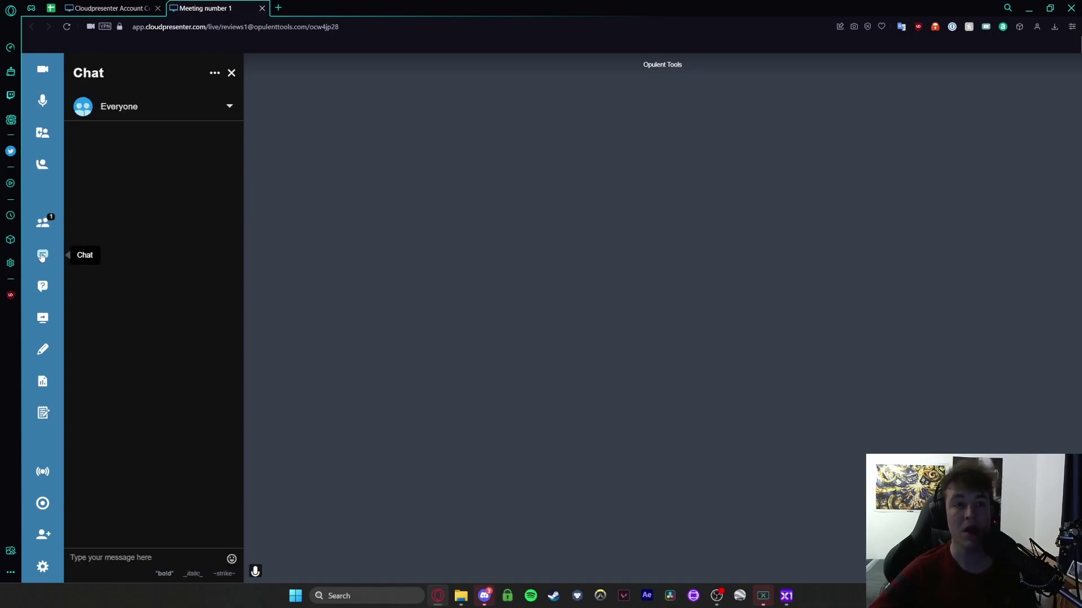
pyautogui.click(163, 109)
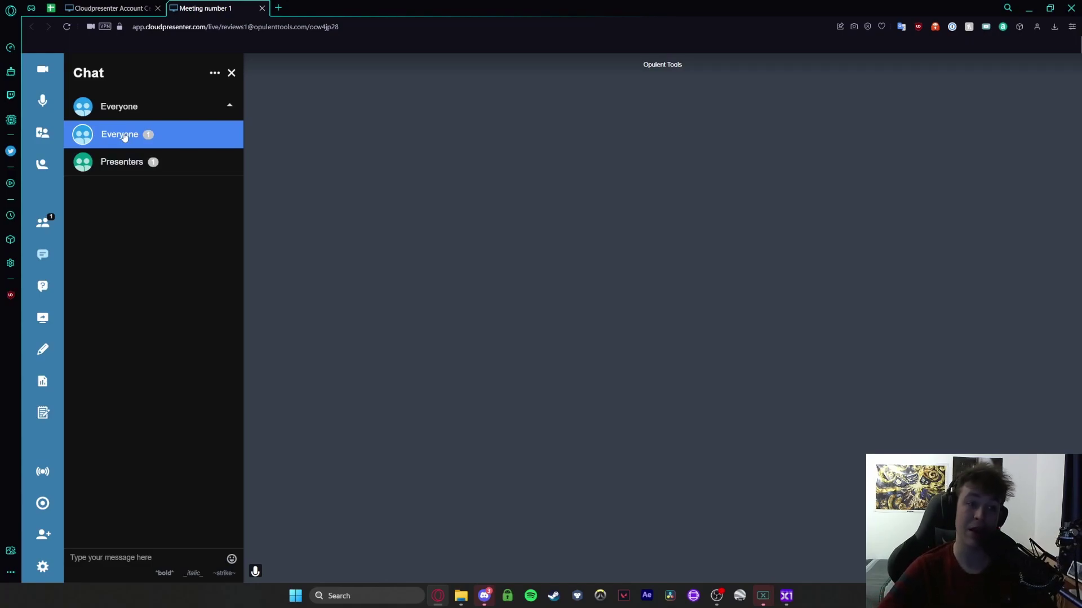
# Submit the question "How long will this take?" in the meeting's Questions & Answers
pyautogui.click(47, 287)
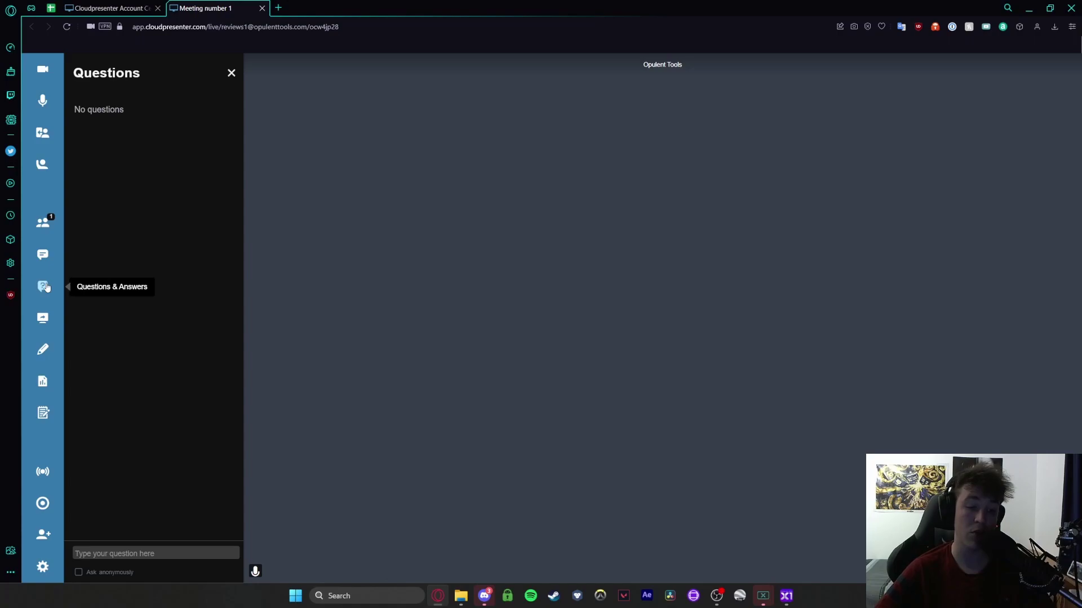
pyautogui.write('Hpow')
pyautogui.press('BackSpace')
pyautogui.press('BackSpace')
pyautogui.press('BackSpace')
pyautogui.write('ow ')
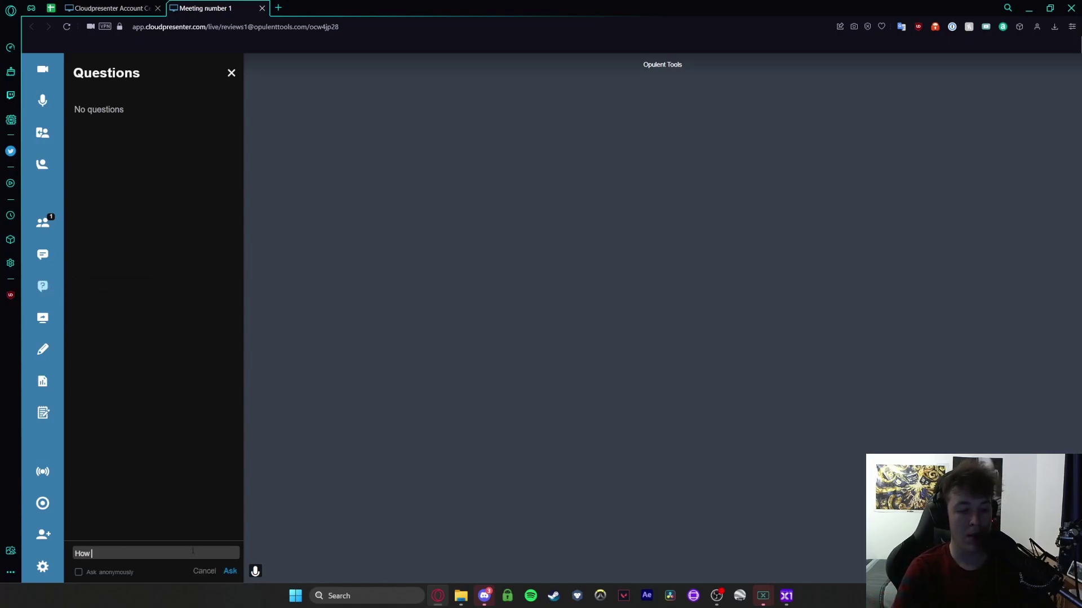
pyautogui.write('long will this take?')
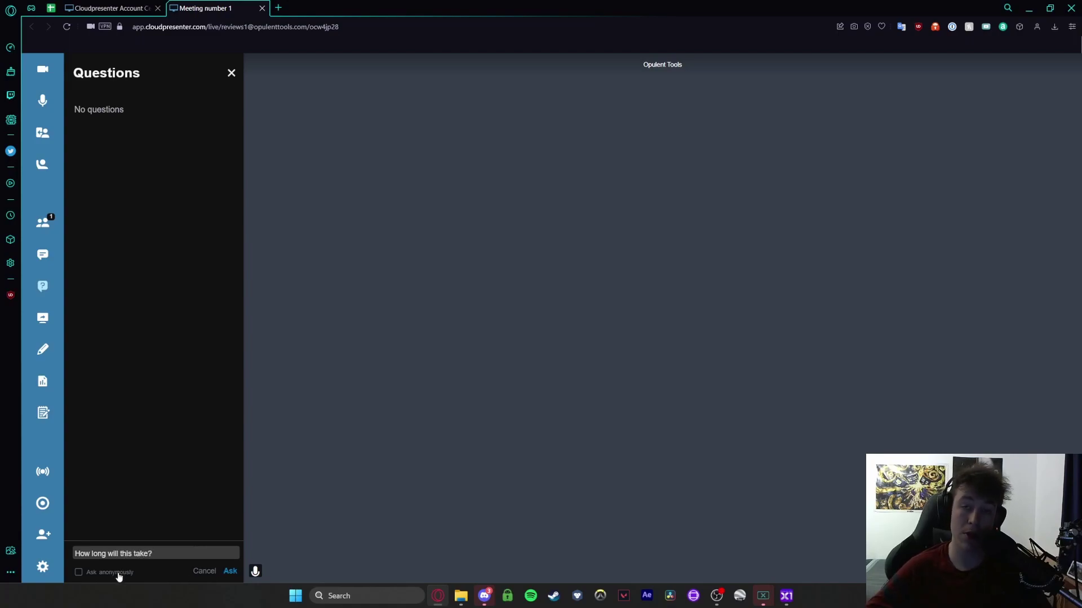
pyautogui.click(230, 572)
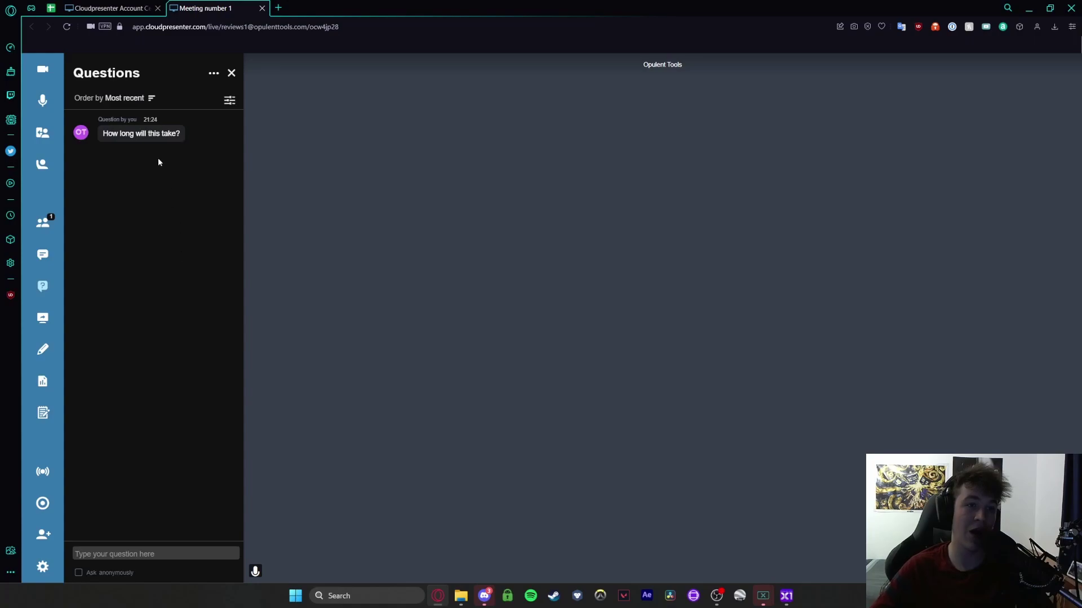
# Inspect the actions available for the submitted question and the screen sharing choices without sharing anything
pyautogui.click(234, 126)
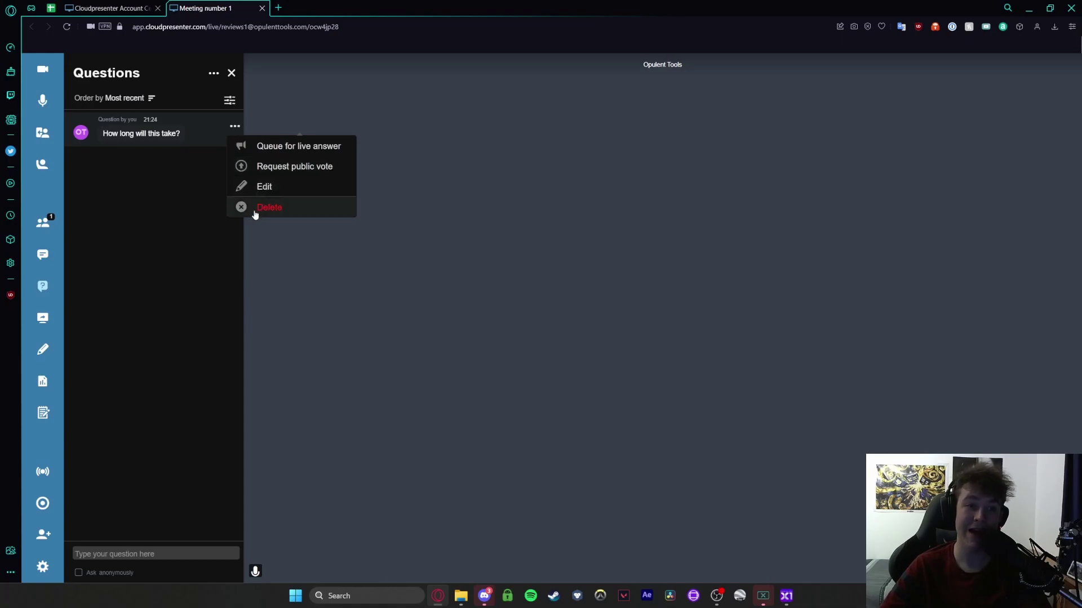
pyautogui.click(191, 214)
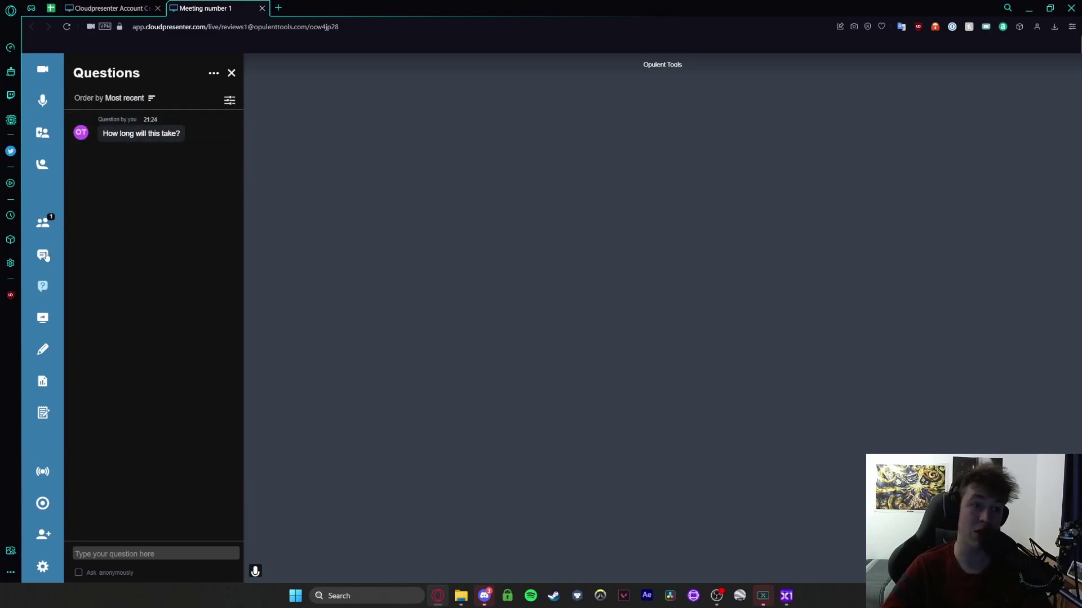
pyautogui.click(43, 311)
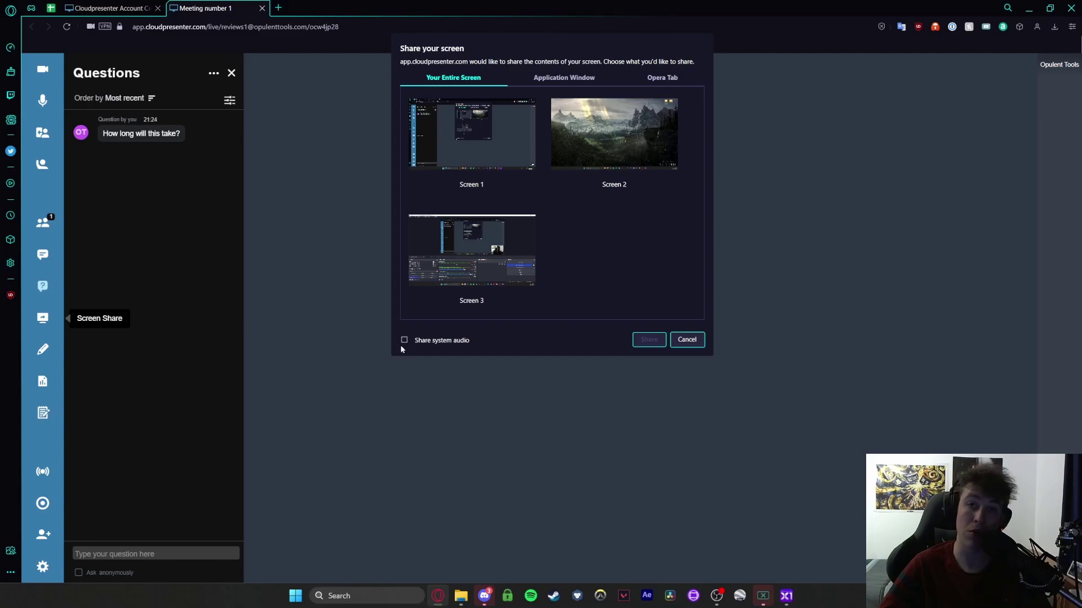
pyautogui.click(687, 340)
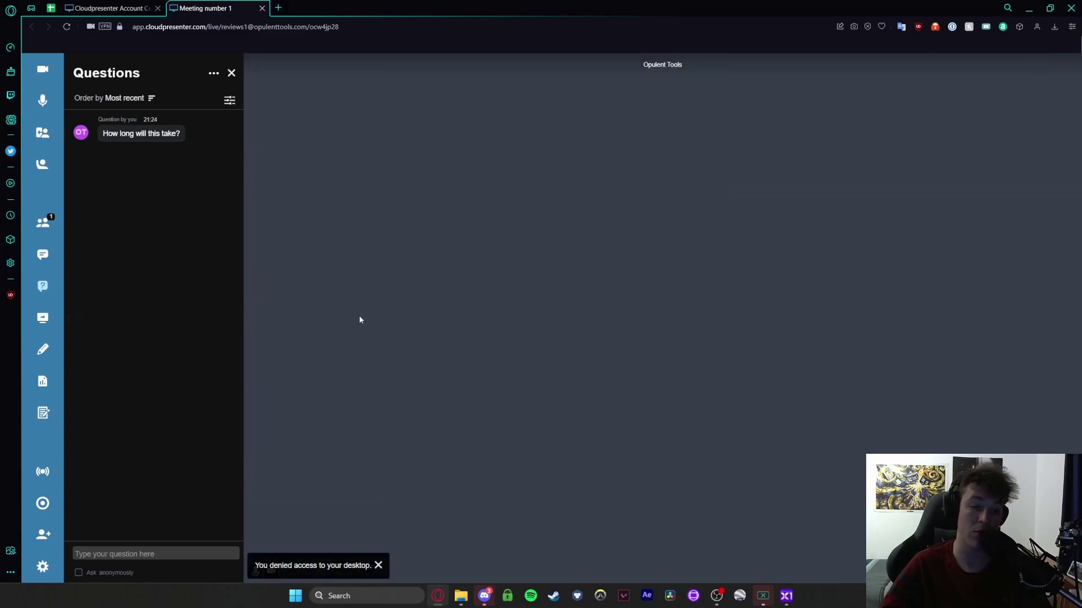
# Open a whiteboard and draw one freehand pen stroke and one thicker brush stroke beside it
pyautogui.click(44, 349)
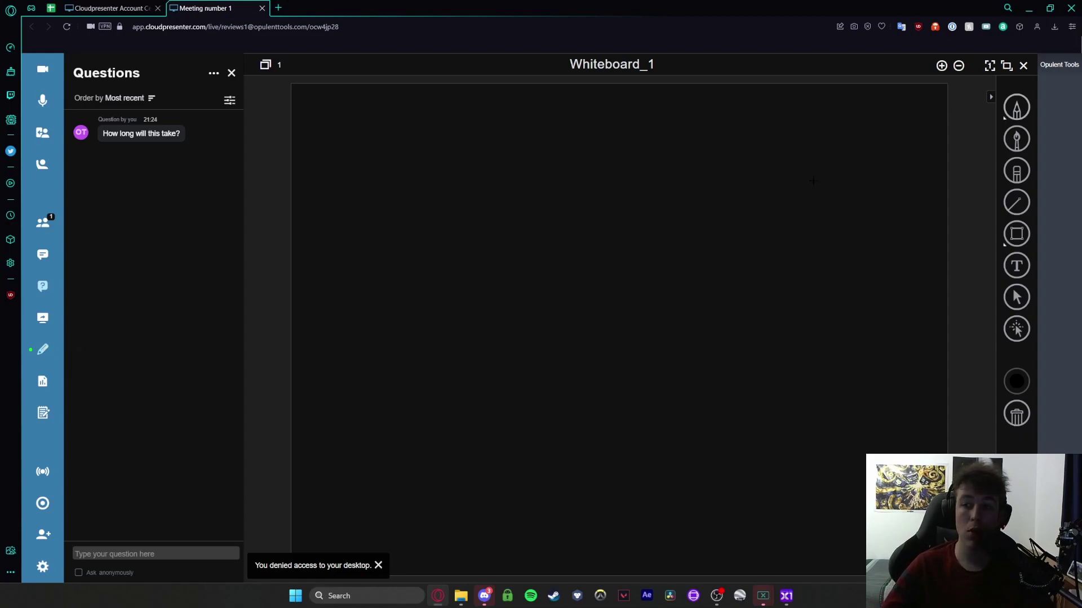
pyautogui.moveTo(1012, 112)
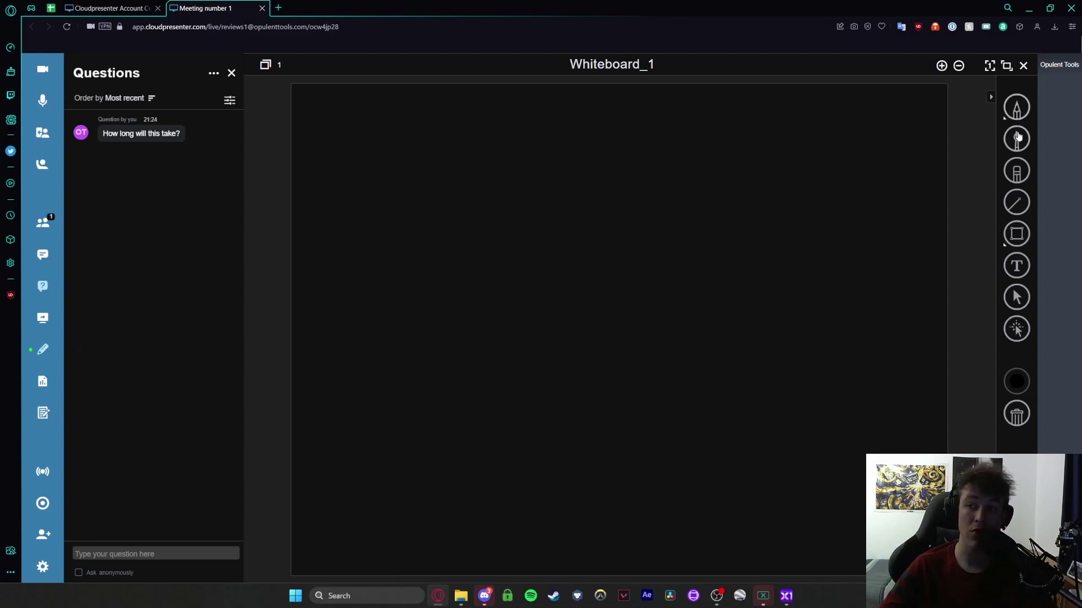
pyautogui.click(1016, 211)
pyautogui.click(1016, 110)
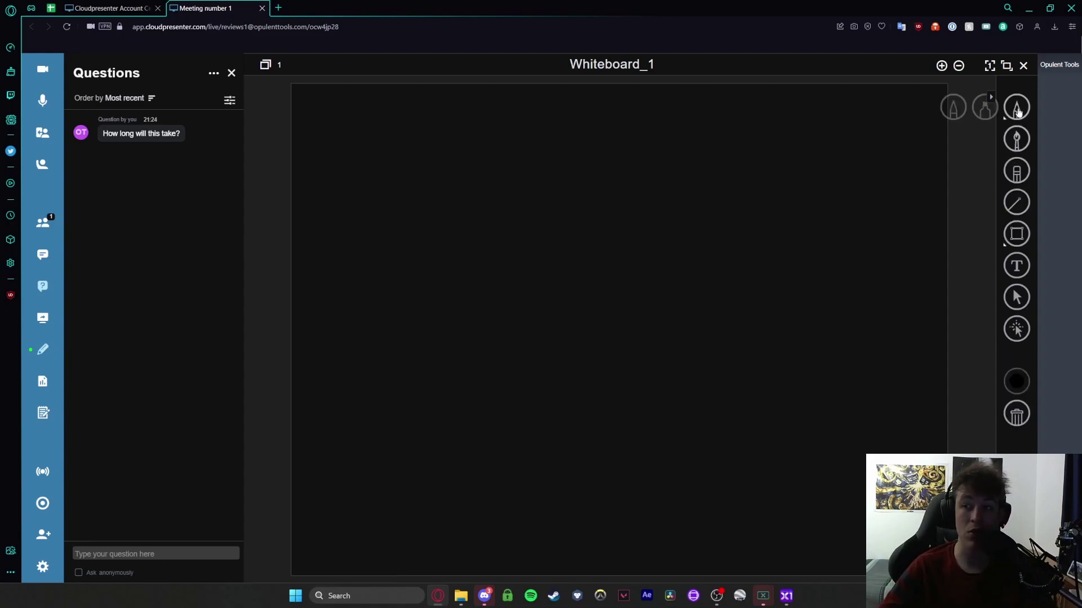
pyautogui.moveTo(1017, 110)
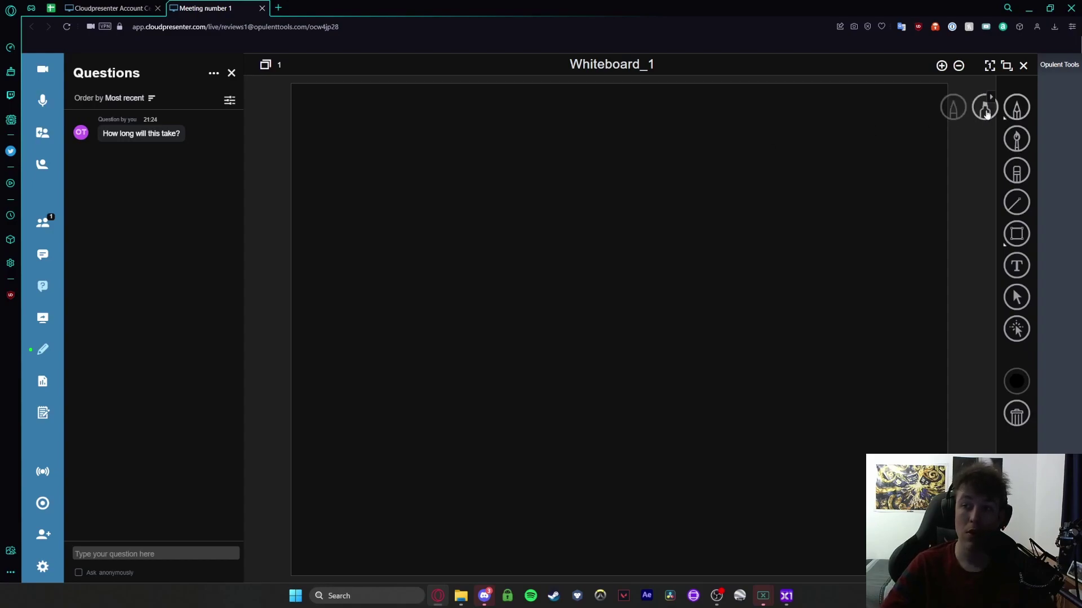
pyautogui.click(953, 111)
pyautogui.moveTo(448, 171)
pyautogui.mouseDown()
pyautogui.moveTo(518, 183)
pyautogui.moveTo(469, 244)
pyautogui.moveTo(550, 226)
pyautogui.mouseUp()
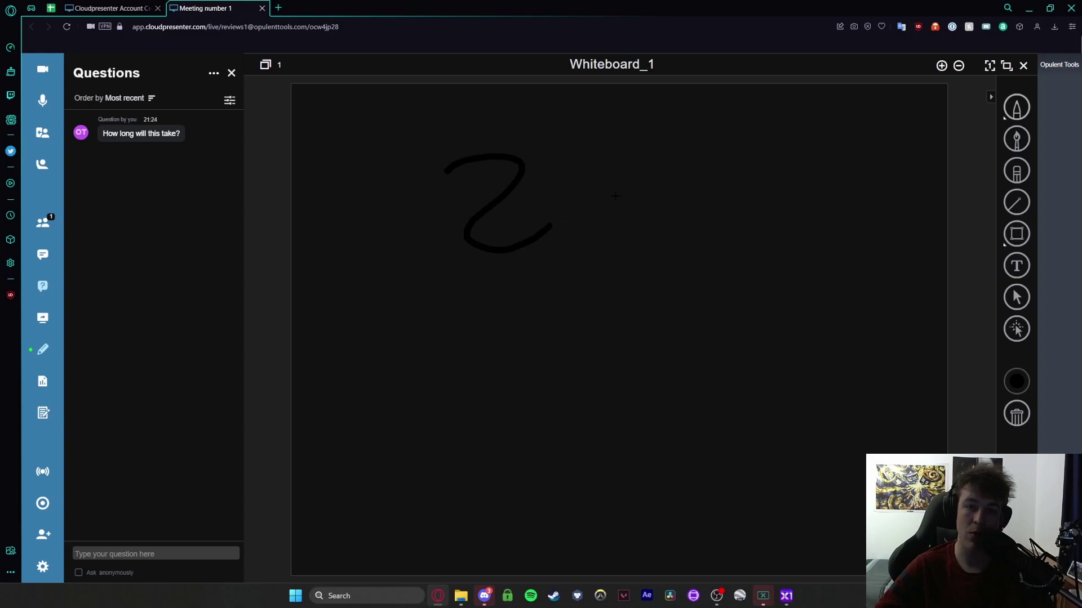
pyautogui.click(1016, 139)
pyautogui.moveTo(678, 175)
pyautogui.mouseDown()
pyautogui.moveTo(757, 217)
pyautogui.moveTo(704, 297)
pyautogui.moveTo(773, 360)
pyautogui.mouseUp()
# Nudge the thick brush stroke slightly, and erase both freehand strokes from the whiteboard
pyautogui.click(1017, 171)
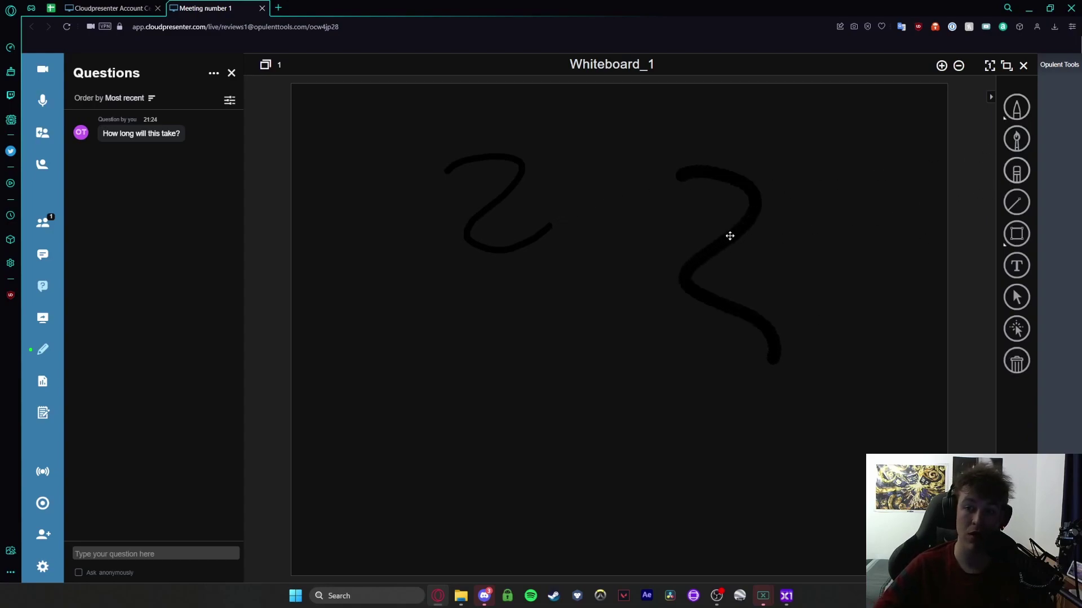
pyautogui.moveTo(727, 236); pyautogui.dragTo(716, 241)
pyautogui.click(474, 214)
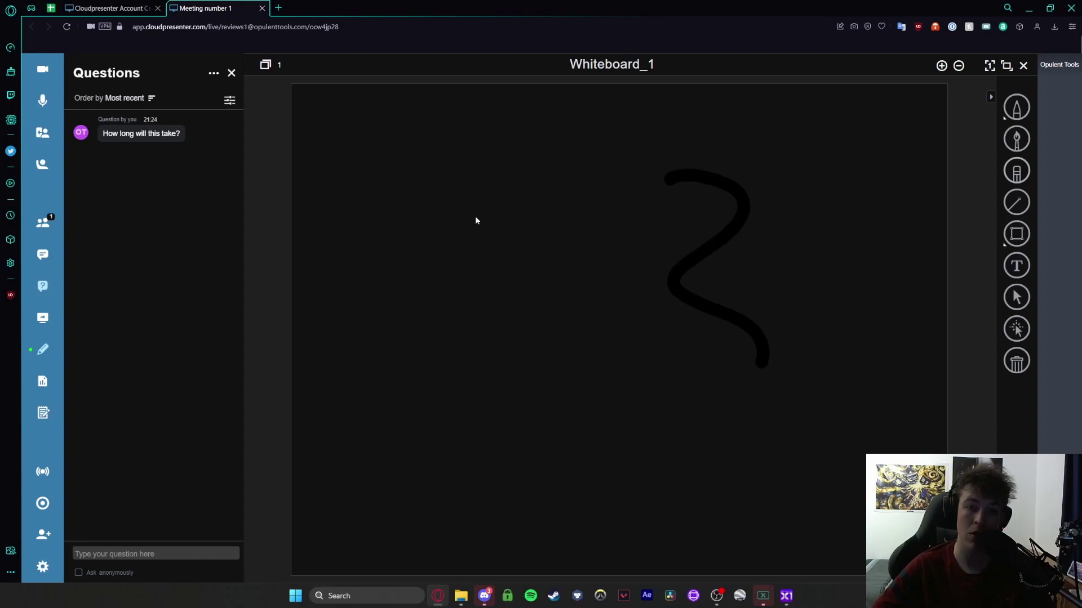
pyautogui.click(725, 179)
# Draw a wide, semi-transparent highlighter stroke winding across the upper middle of the whiteboard
pyautogui.click(1016, 202)
pyautogui.click(1018, 113)
pyautogui.click(953, 106)
pyautogui.moveTo(564, 250); pyautogui.dragTo(676, 289)
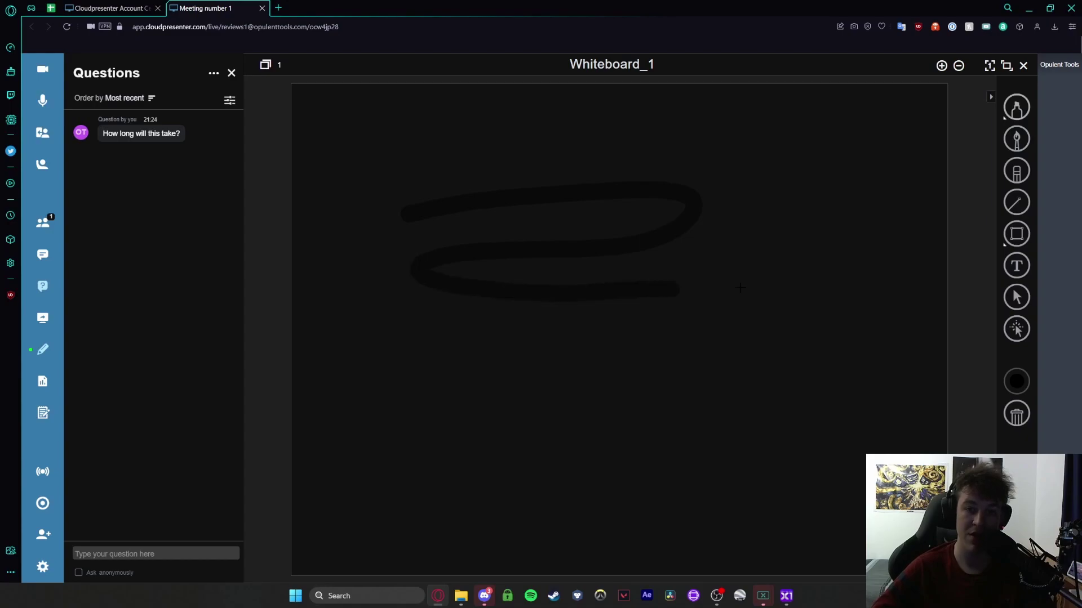
# Draw a thin and a thicker wavy vertical pen stroke side by side, to the right of the highlighter stroke
pyautogui.click(1016, 107)
pyautogui.click(953, 106)
pyautogui.moveTo(792, 136)
pyautogui.mouseDown()
pyautogui.moveTo(796, 182)
pyautogui.moveTo(874, 315)
pyautogui.moveTo(824, 385)
pyautogui.mouseUp()
pyautogui.click(1016, 107)
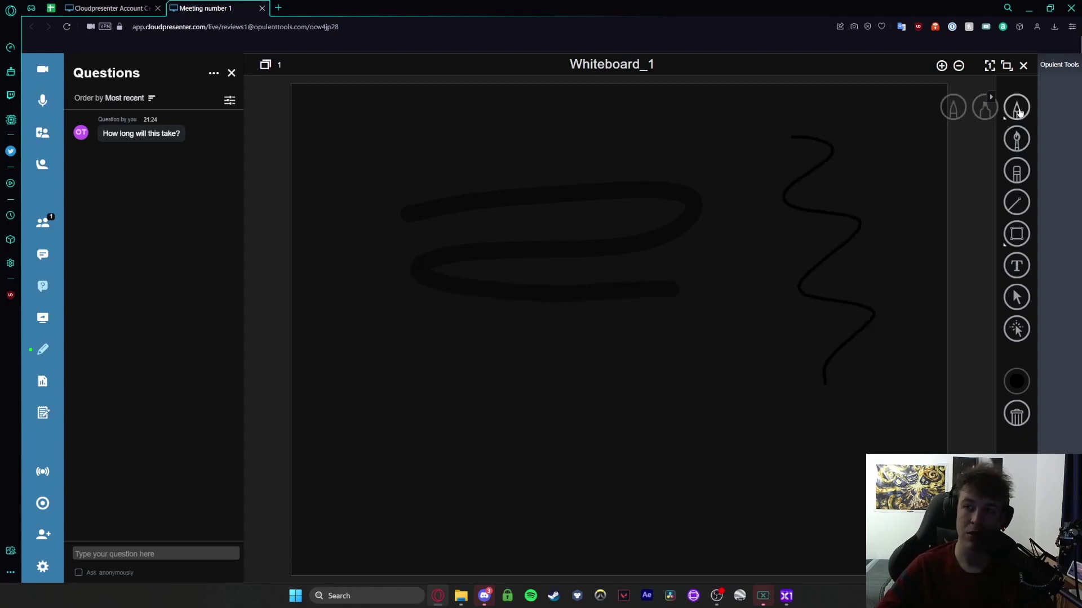
pyautogui.click(953, 107)
pyautogui.moveTo(866, 127)
pyautogui.mouseDown()
pyautogui.moveTo(901, 148)
pyautogui.moveTo(907, 338)
pyautogui.moveTo(889, 407)
pyautogui.mouseUp()
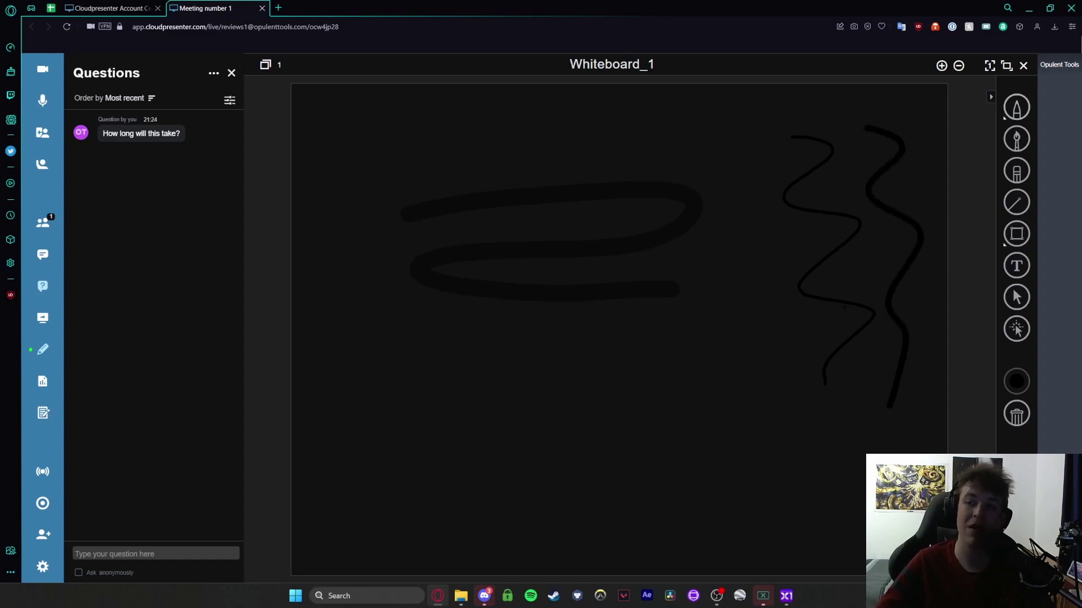
# Draw a filled black square over the highlighter stroke and two straight lines crossing in an X beside it
pyautogui.click(1016, 233)
pyautogui.click(954, 233)
pyautogui.moveTo(429, 130)
pyautogui.mouseDown()
pyautogui.moveTo(586, 248)
pyautogui.moveTo(625, 316)
pyautogui.moveTo(779, 206)
pyautogui.mouseUp()
pyautogui.click(1016, 202)
pyautogui.moveTo(710, 142); pyautogui.dragTo(800, 325)
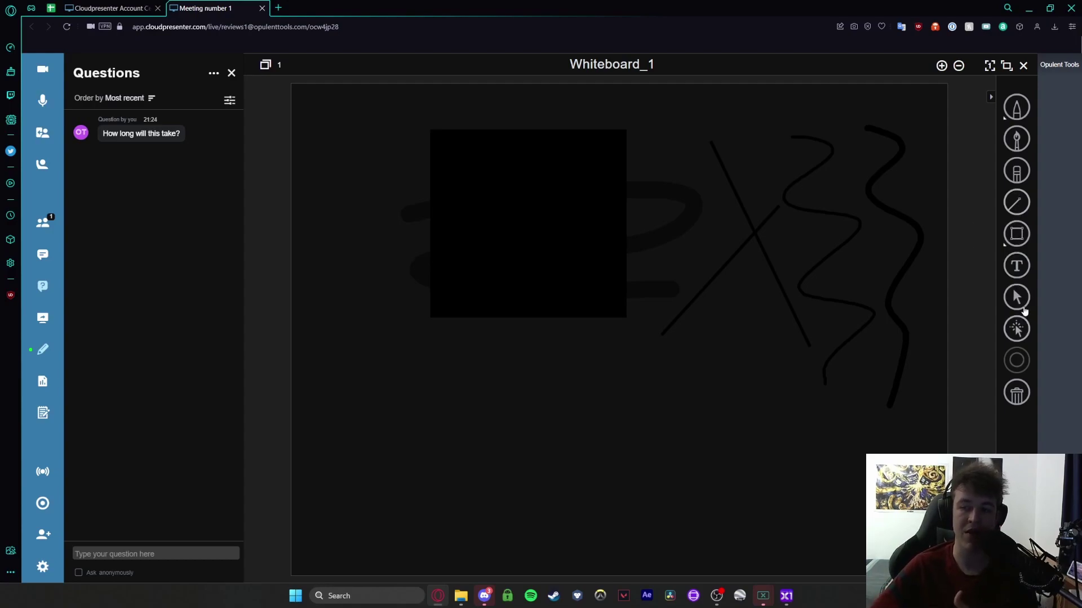
# Add the text "Hello" in the lower part of the whiteboard, and shift one diagonal line and the black square slightly
pyautogui.click(1020, 269)
pyautogui.click(616, 466)
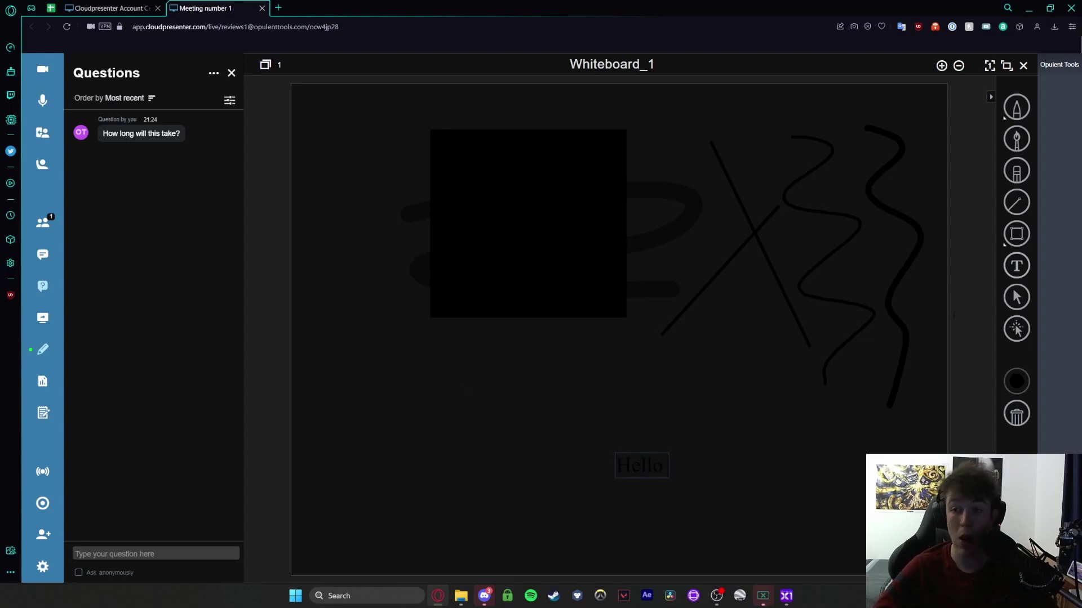
pyautogui.click(1012, 302)
pyautogui.moveTo(699, 296)
pyautogui.mouseDown()
pyautogui.moveTo(687, 297)
pyautogui.moveTo(715, 309)
pyautogui.moveTo(702, 293)
pyautogui.mouseUp()
pyautogui.moveTo(528, 236); pyautogui.dragTo(551, 253)
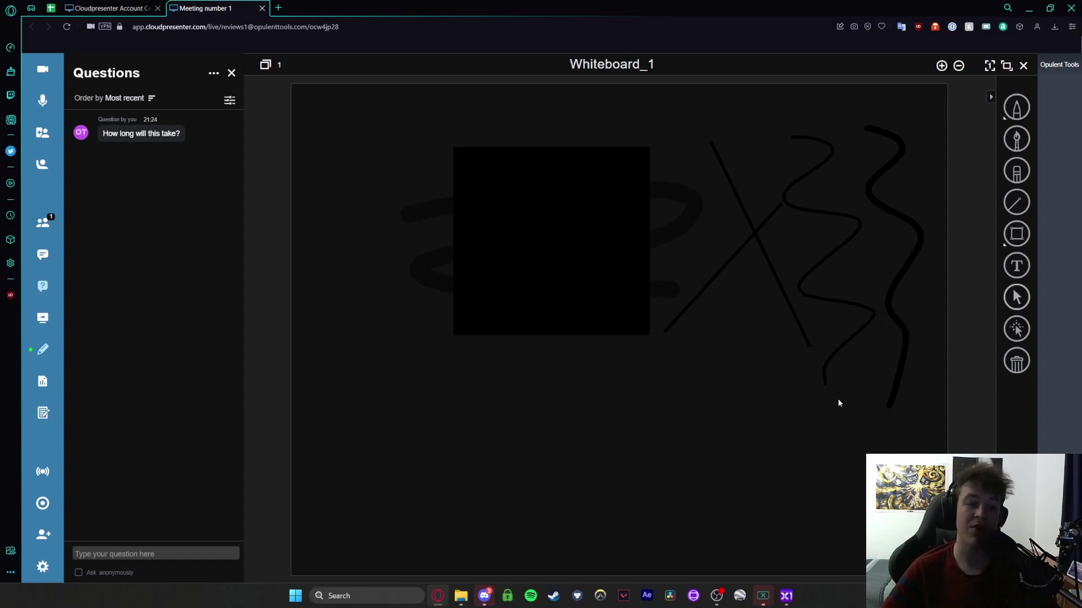
# Examine the content library's shared media files and polls, including the form for creating a new poll
pyautogui.click(44, 382)
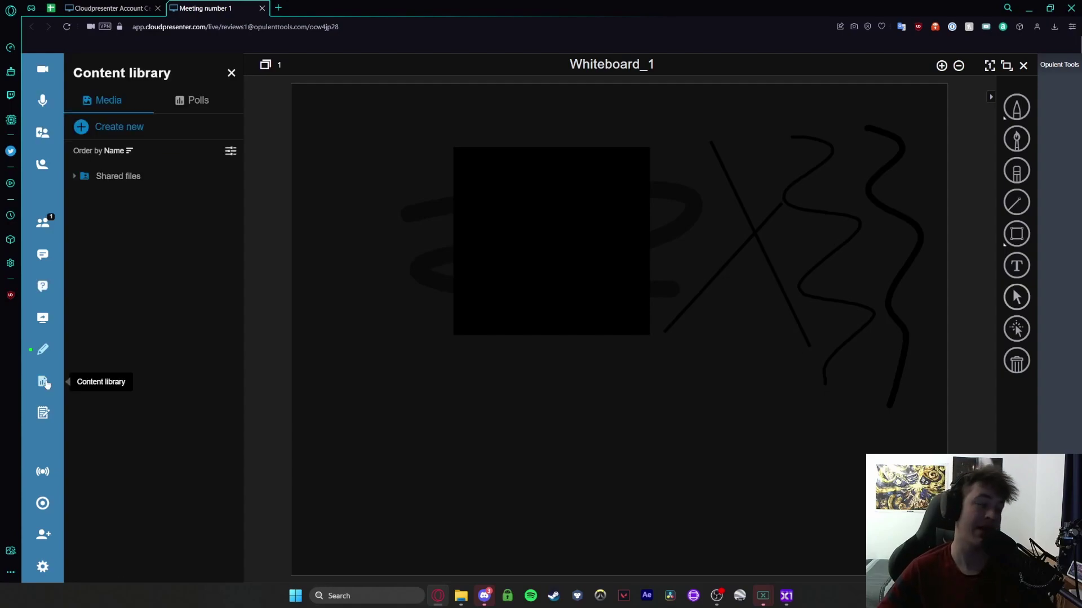
pyautogui.click(87, 178)
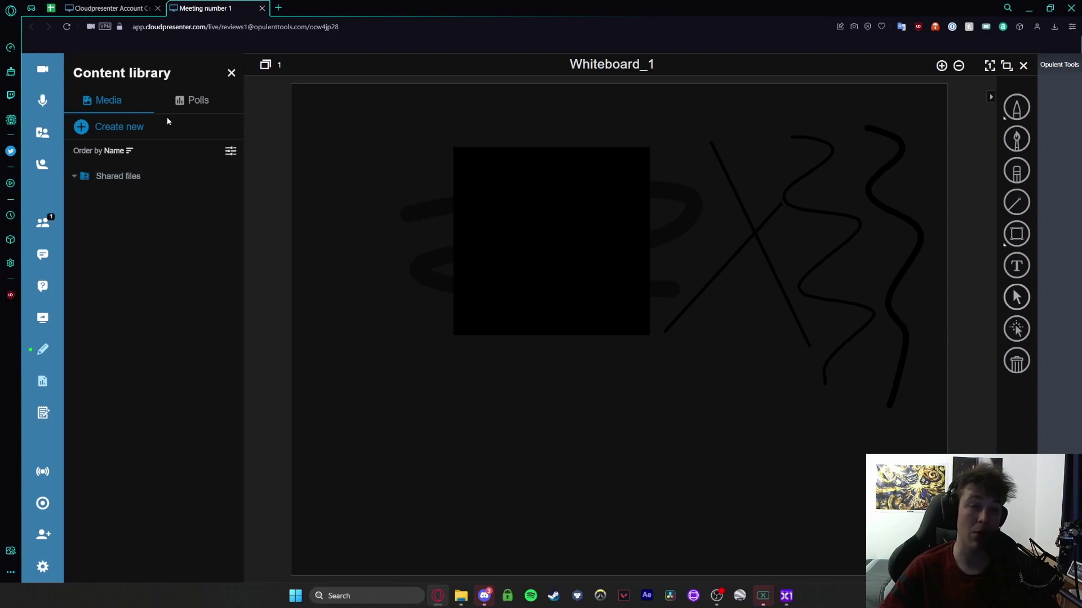
pyautogui.click(205, 100)
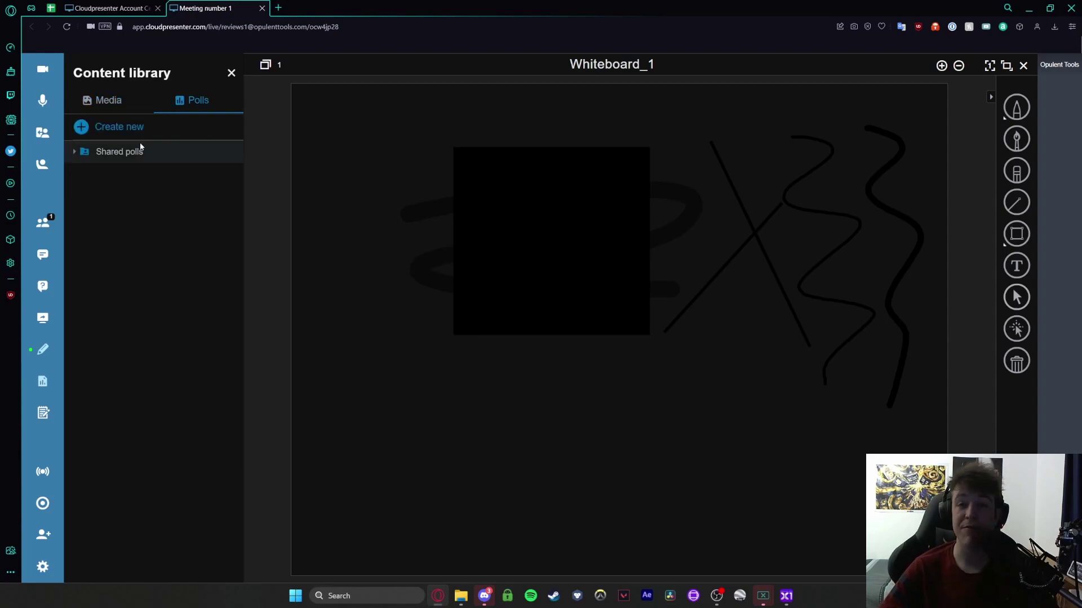
pyautogui.click(110, 137)
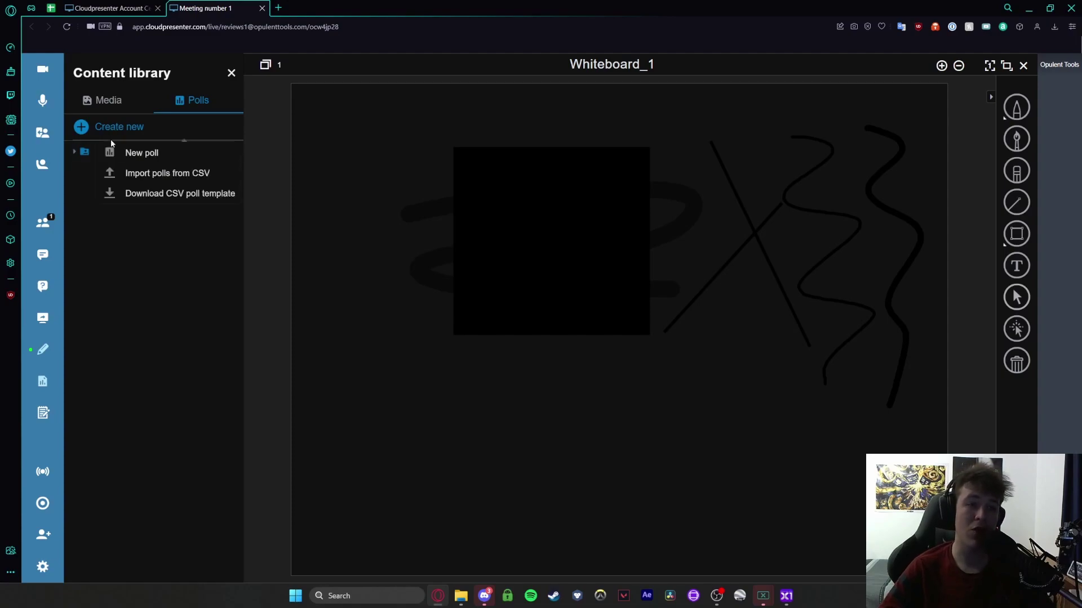
pyautogui.click(145, 159)
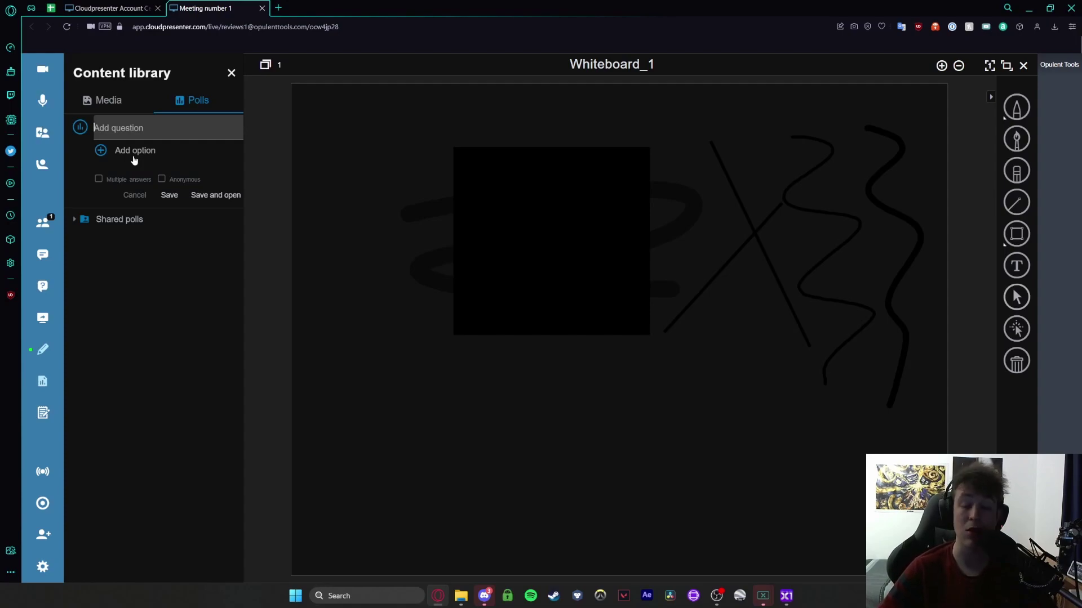
# Write a reminder in the shared notes to make sure to talk to a named person about the update
pyautogui.click(43, 414)
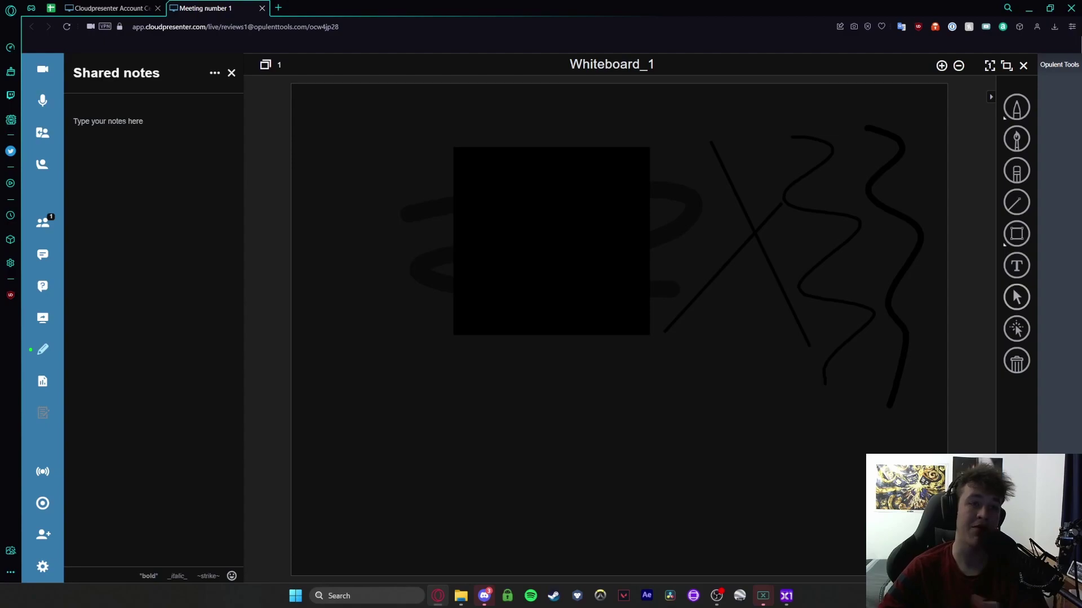
pyautogui.click(215, 73)
pyautogui.click(187, 177)
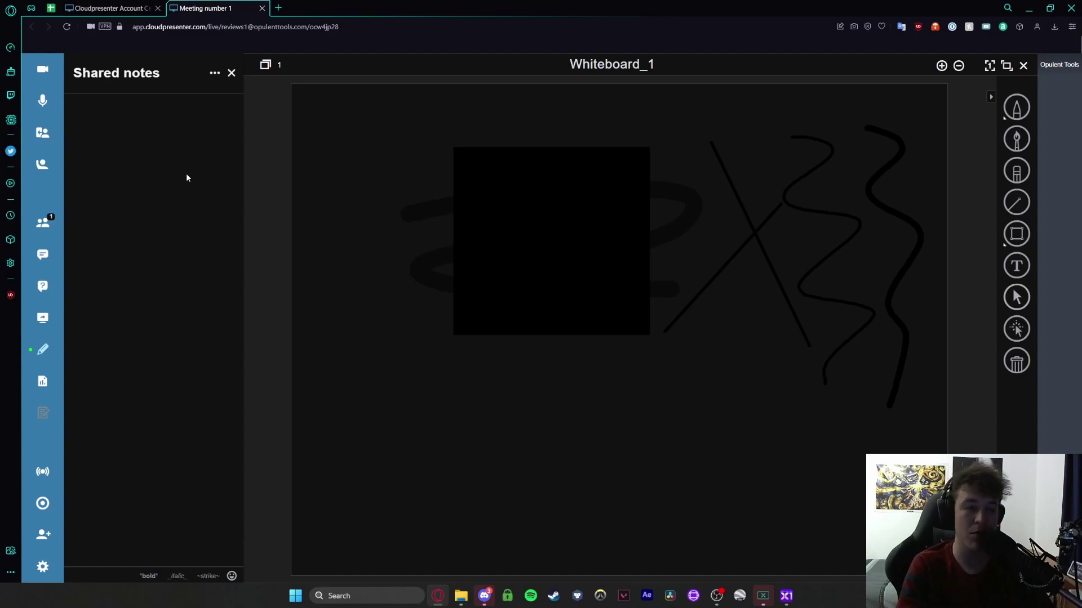
pyautogui.write('Make sure to talk to John about the update')
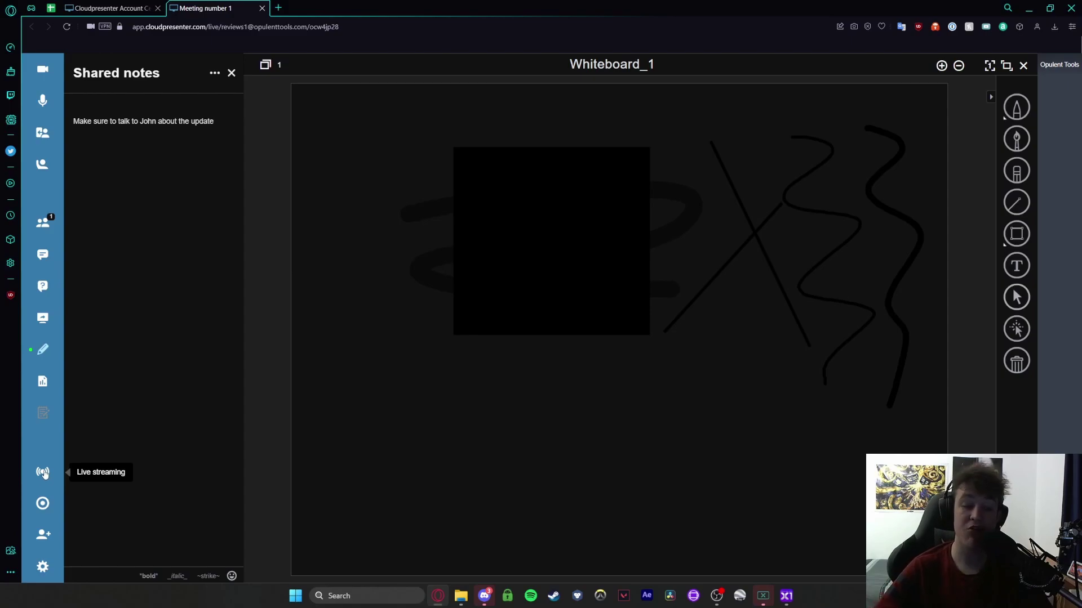
# Inspect the live streaming setup with its YouTube and Facebook platform choices, and cancel it
pyautogui.click(45, 478)
pyautogui.click(515, 272)
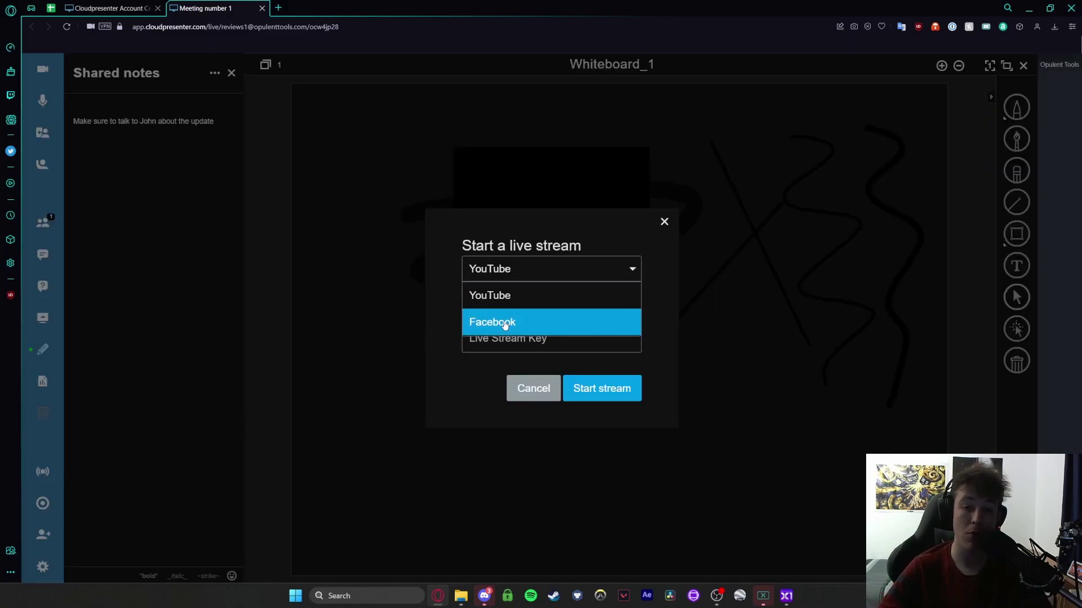
pyautogui.click(447, 312)
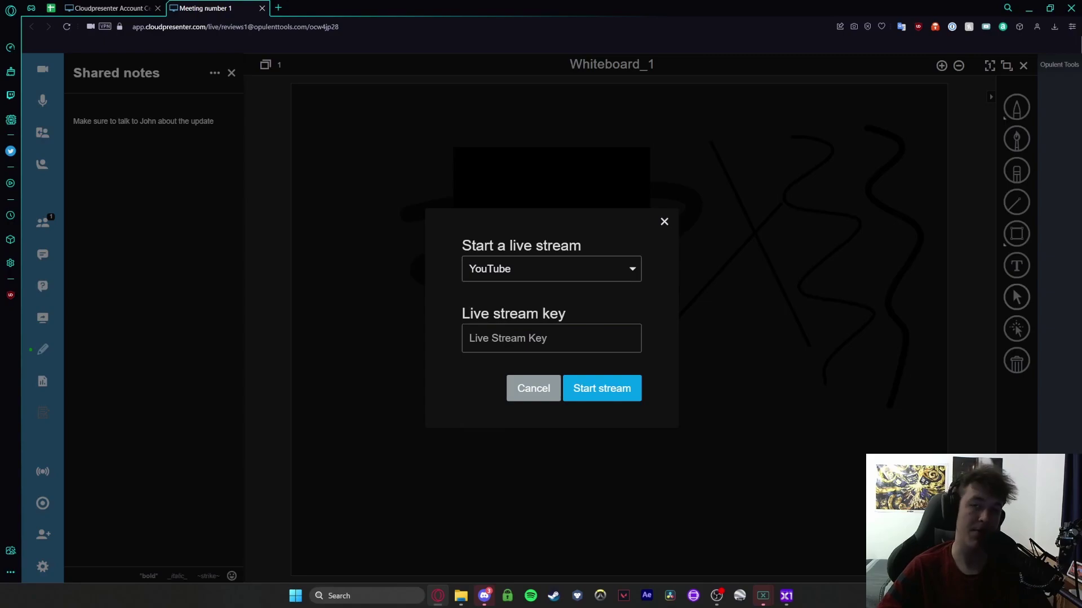
pyautogui.click(533, 397)
# Start recording the meeting and look through the available settings categories
pyautogui.click(43, 503)
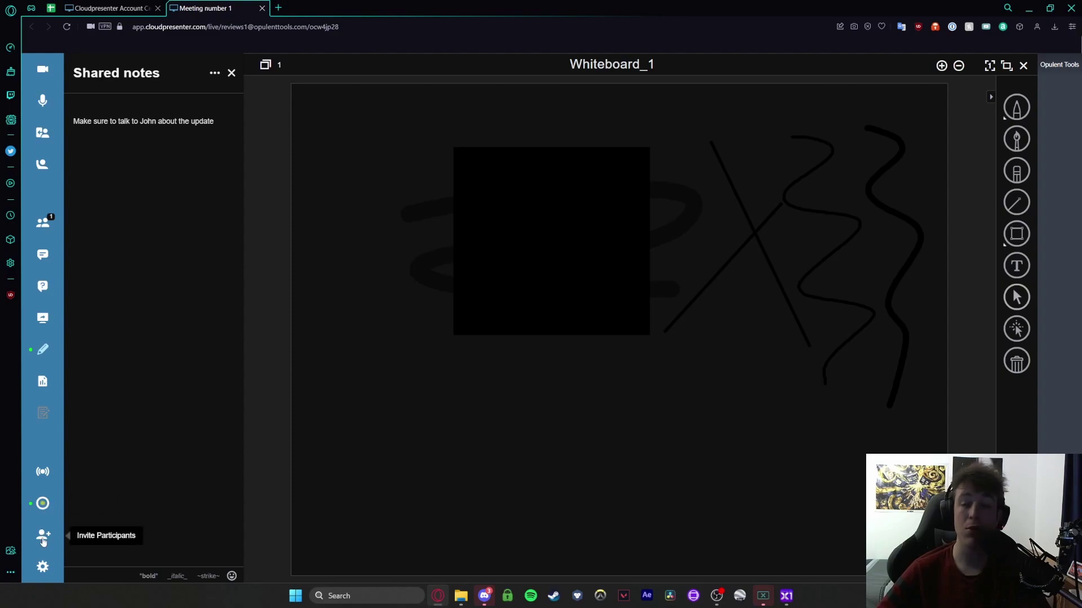
pyautogui.click(43, 567)
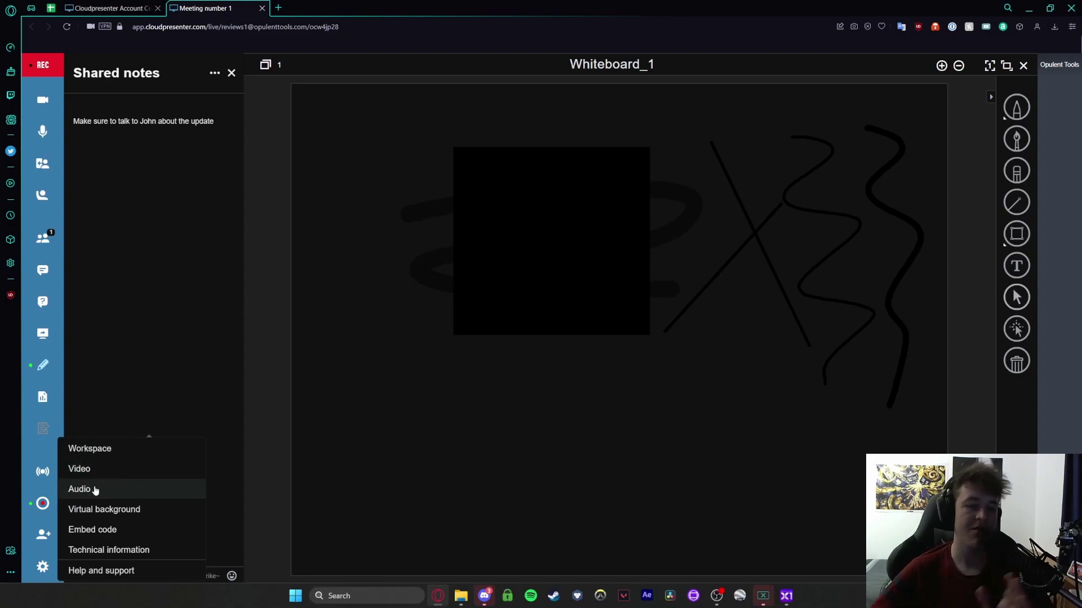
pyautogui.click(118, 404)
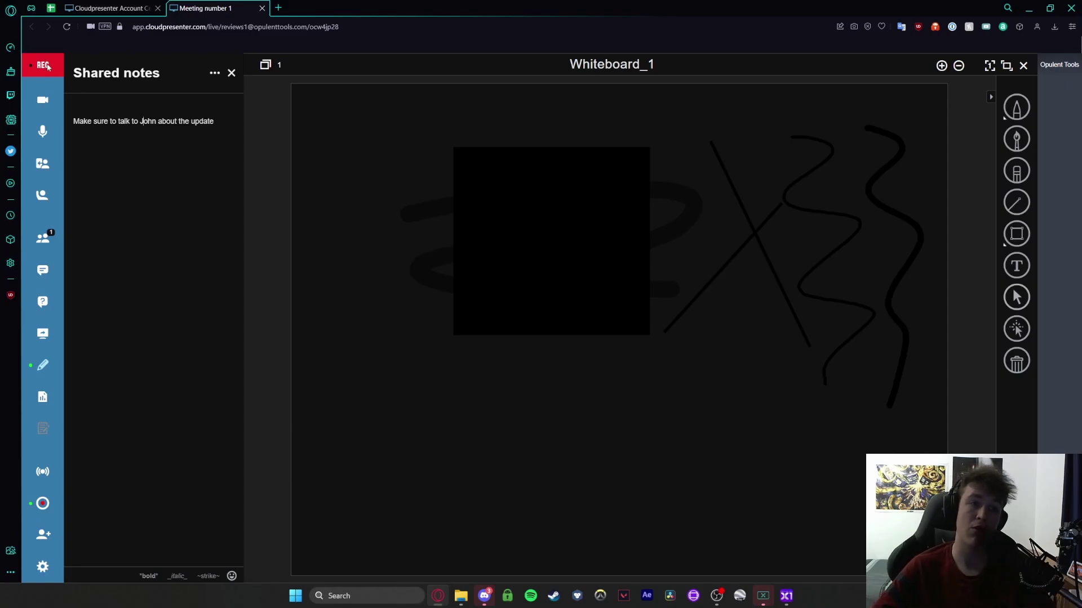
# Close the shared notes and the whiteboard to return to the empty meeting stage
pyautogui.click(231, 73)
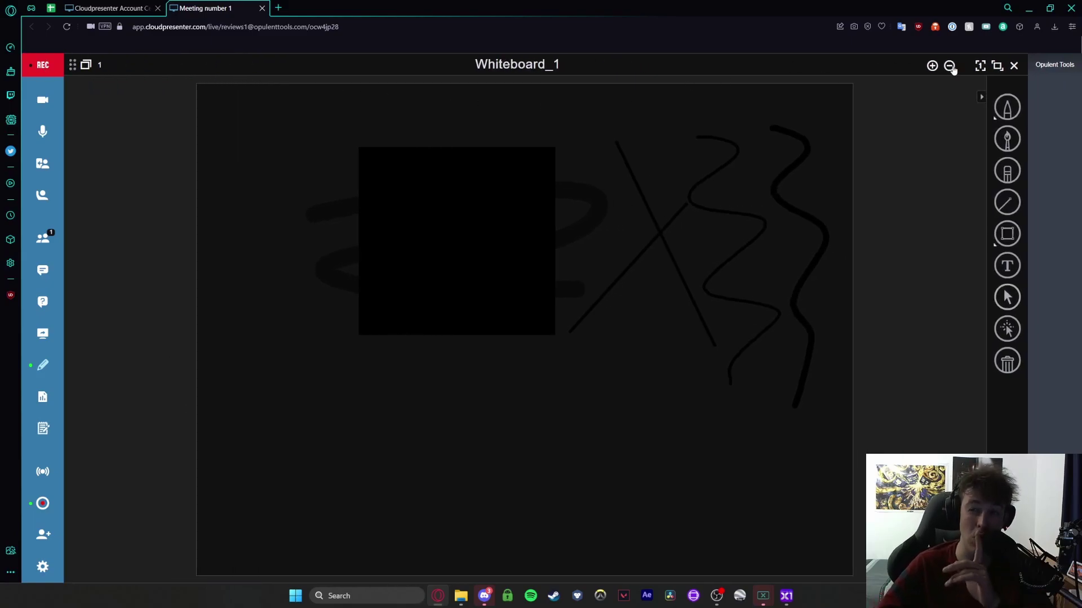
pyautogui.click(1013, 66)
pyautogui.click(592, 358)
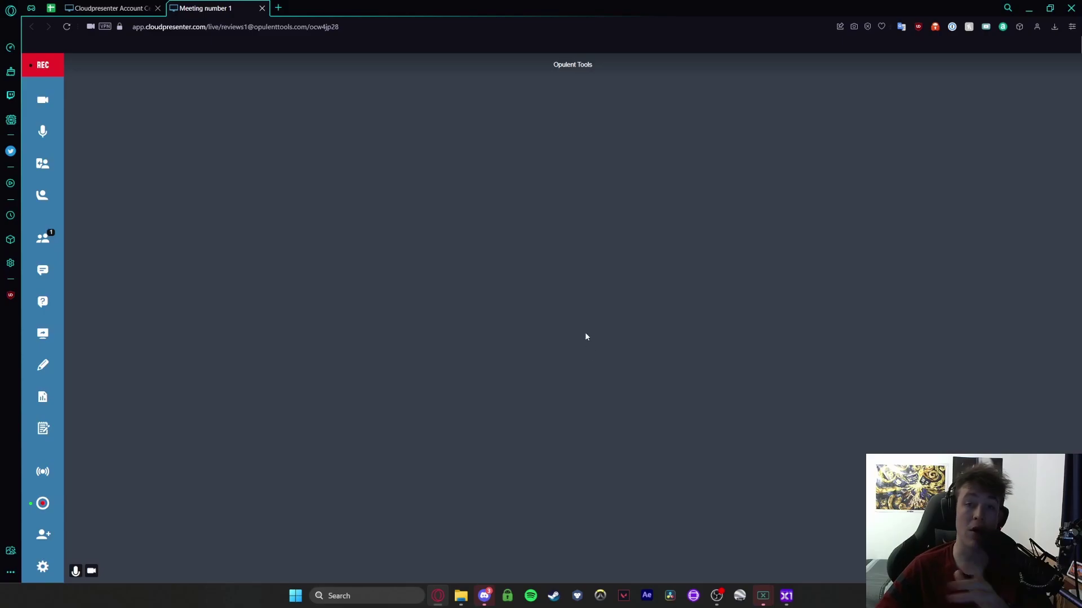